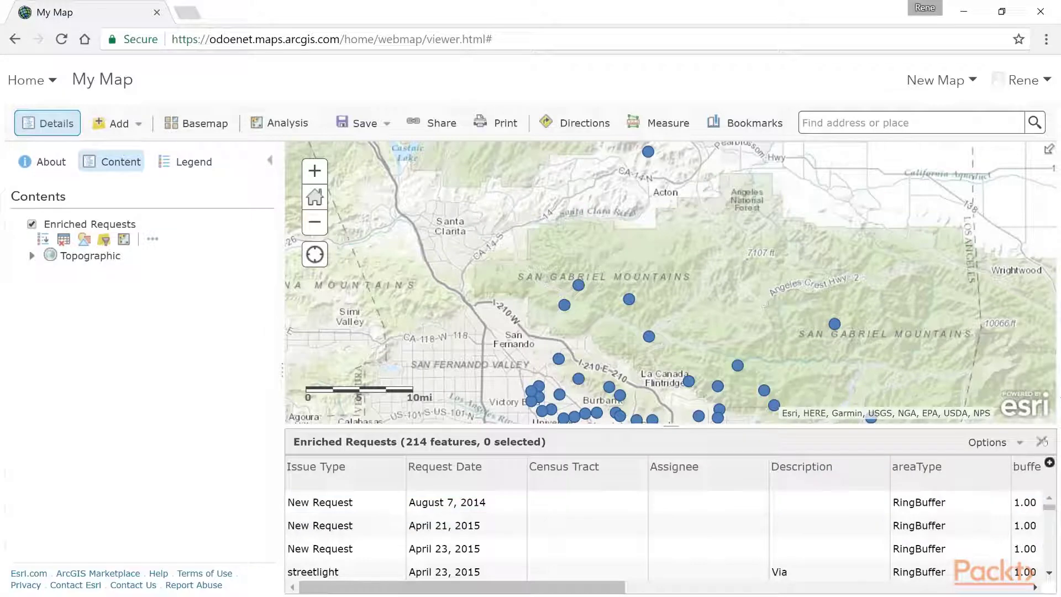
Close the Enriched Requests attribute table and bring up the list of analysis tools.
{"action": "left_click", "coordinate": [1041, 442]}
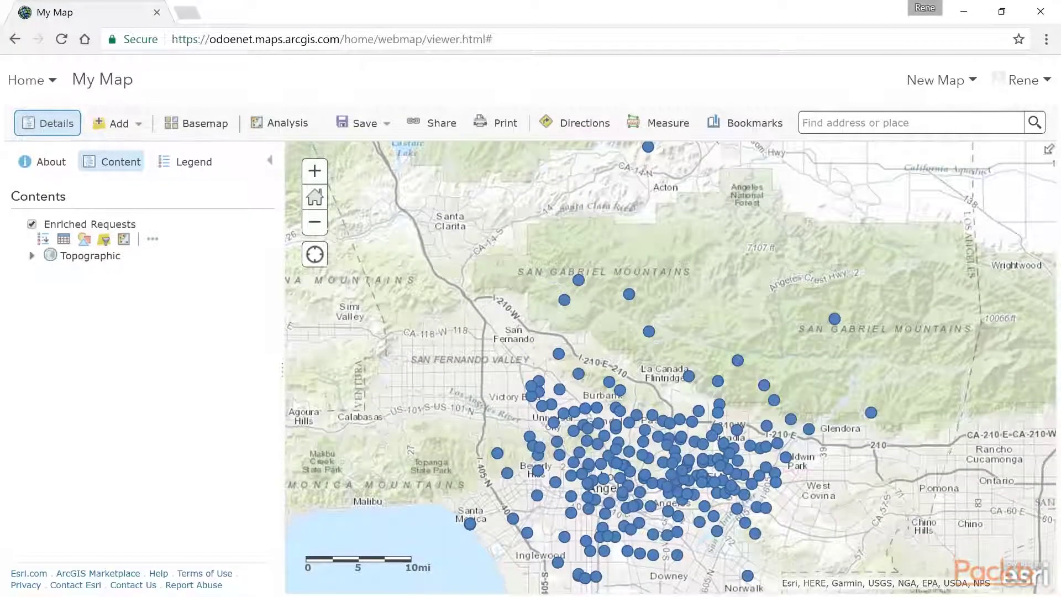
{"action": "left_click", "coordinate": [315, 222]}
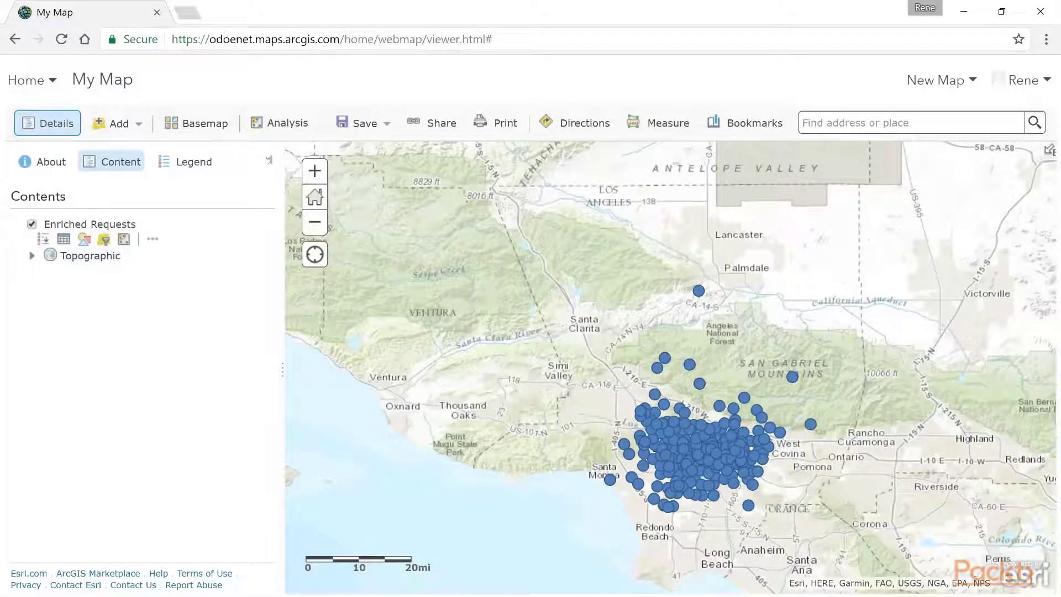
{"action": "left_click", "coordinate": [272, 127]}
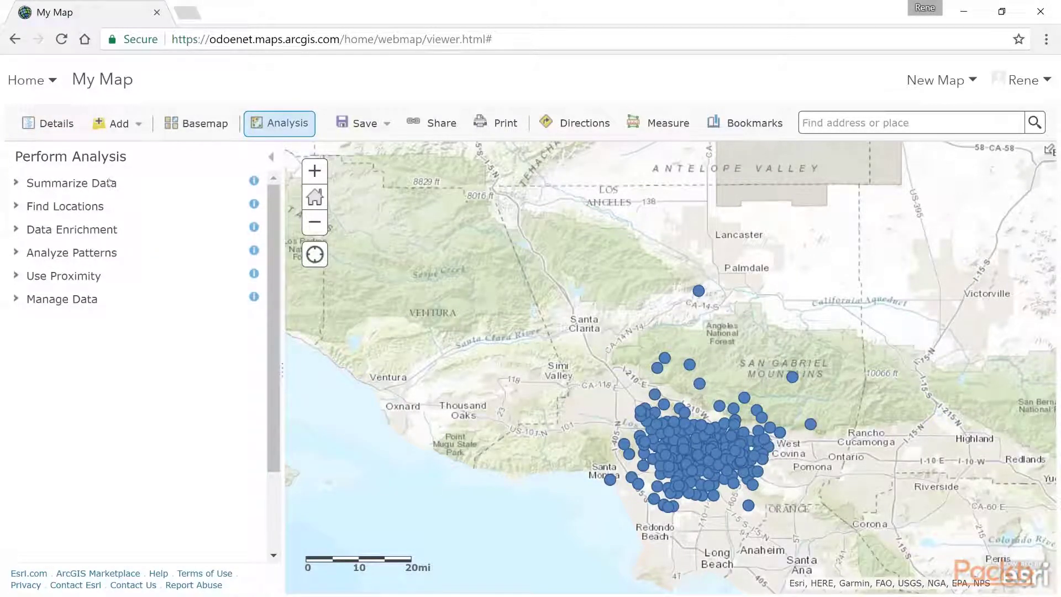
Read the descriptions of the Summarize Data tool group and of its Aggregate Points tool.
{"action": "left_click", "coordinate": [110, 182]}
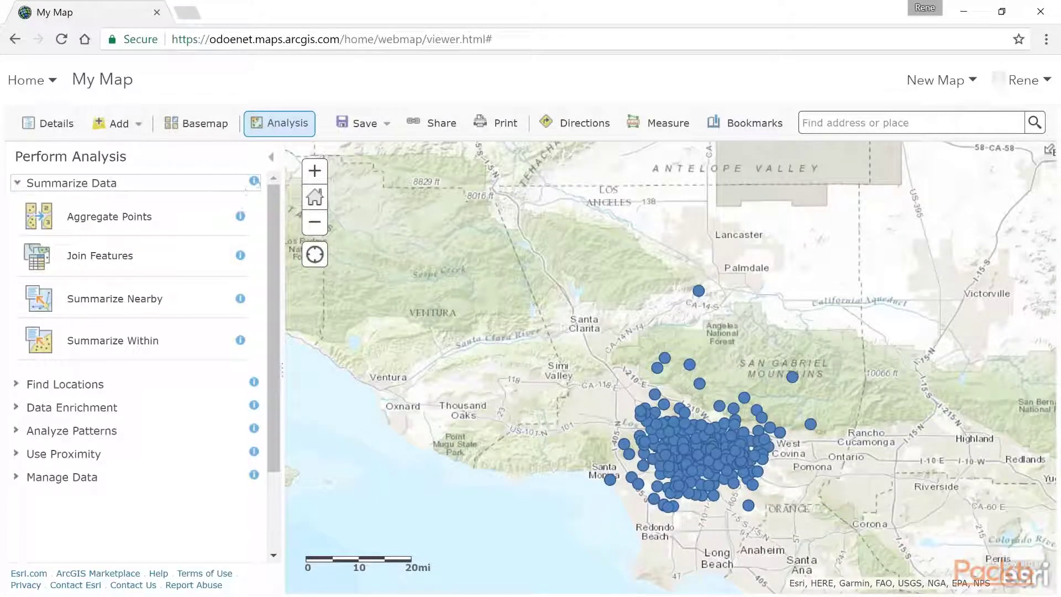
{"action": "left_click", "coordinate": [254, 181]}
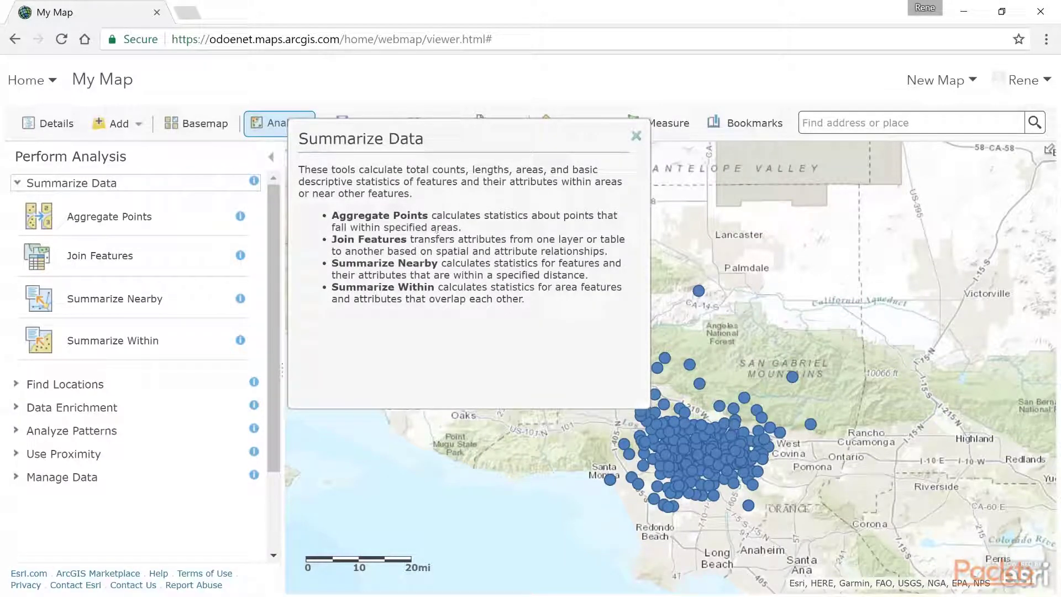
{"action": "left_click", "coordinate": [245, 217]}
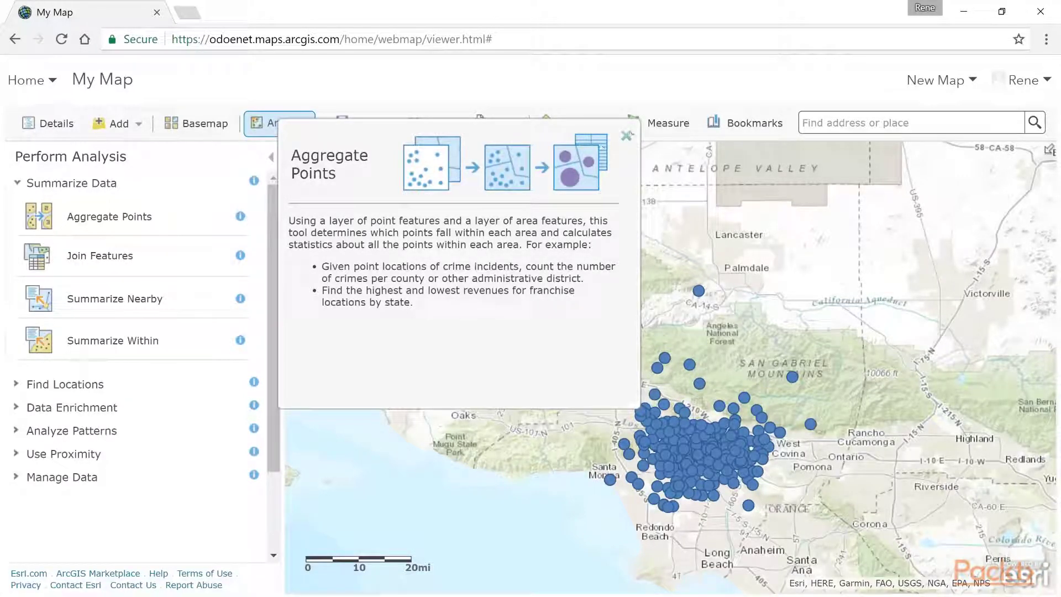
{"action": "left_click", "coordinate": [628, 136]}
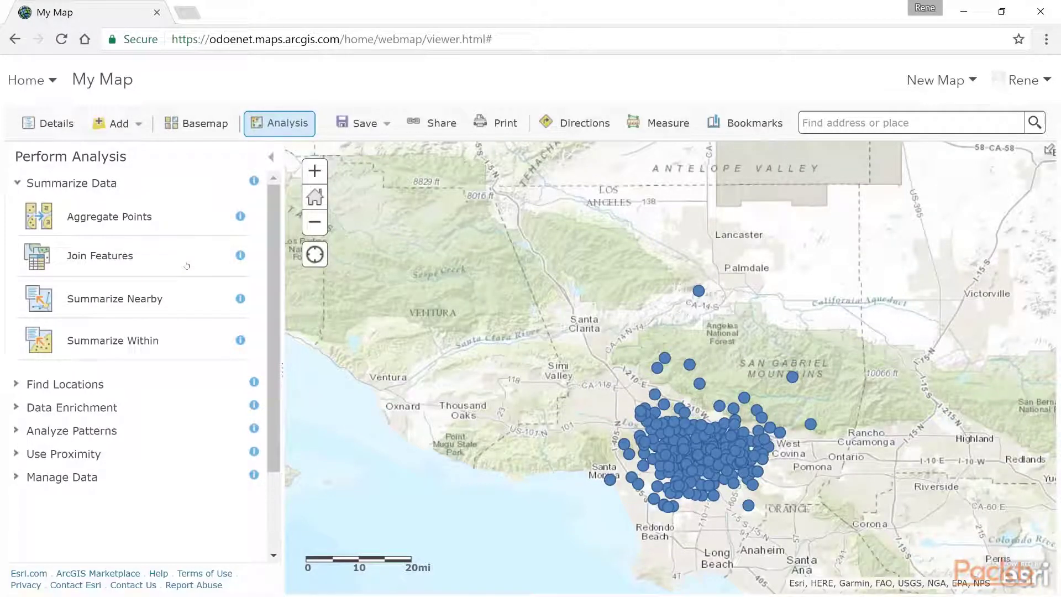
Look through the analysis tools offered under Find Locations, Data Enrichment and Analyze Patterns.
{"action": "left_click", "coordinate": [85, 184]}
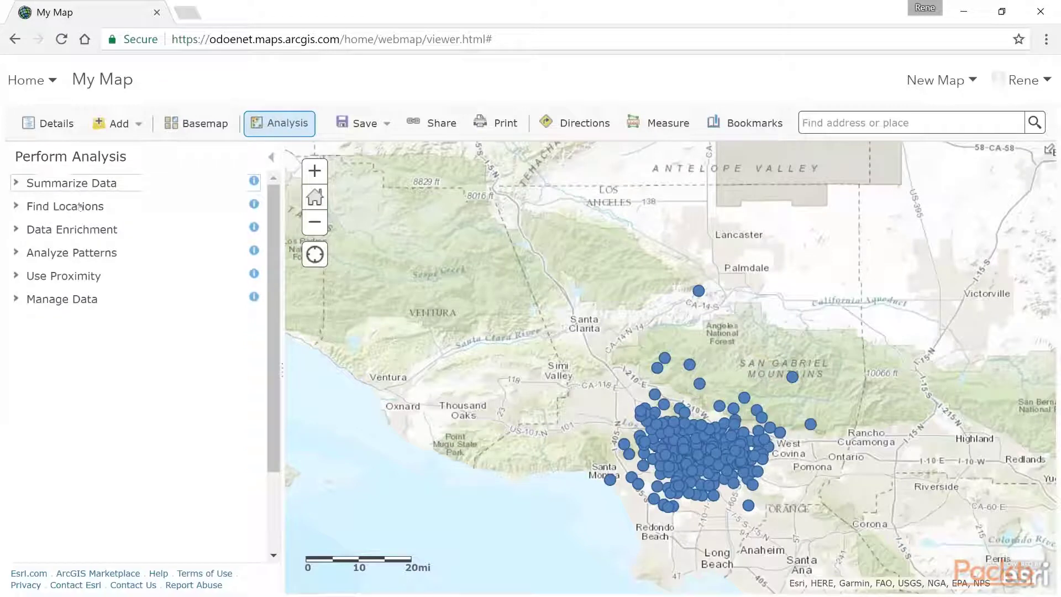
{"action": "left_click", "coordinate": [80, 206]}
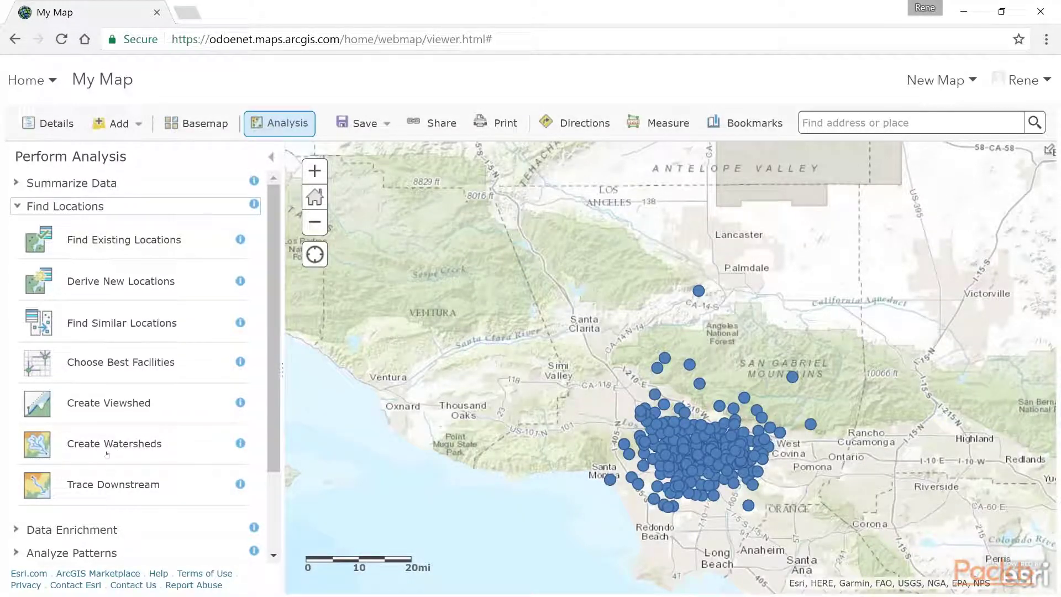
{"action": "left_click", "coordinate": [34, 206]}
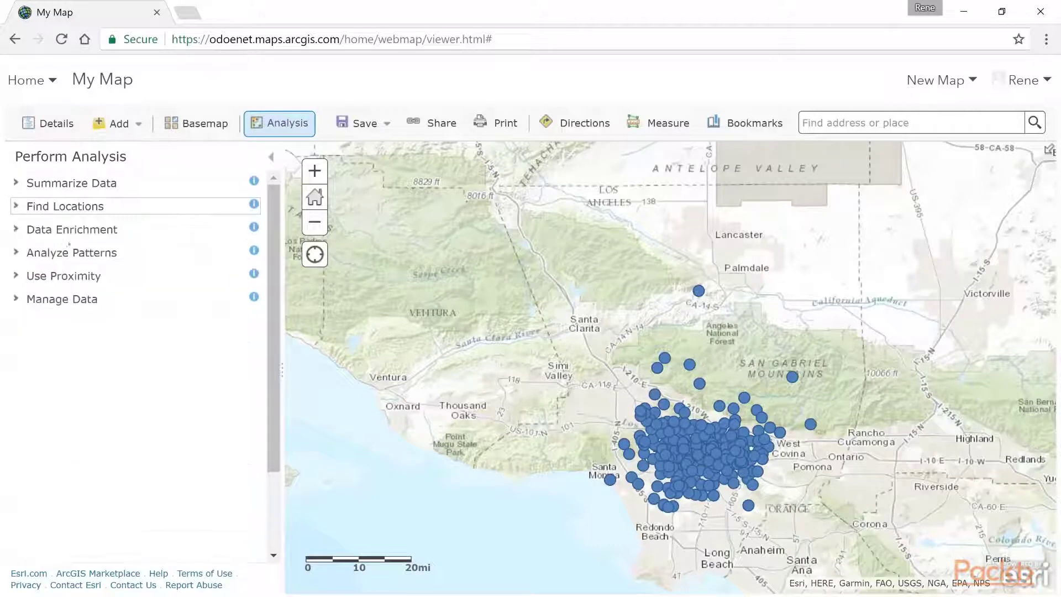
{"action": "left_click", "coordinate": [89, 230]}
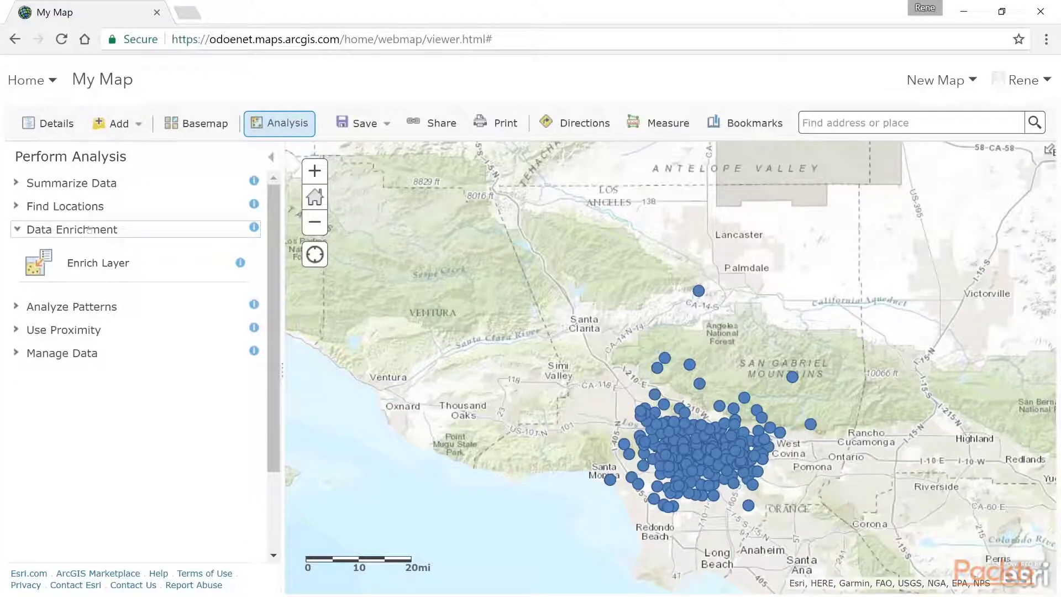
{"action": "left_click", "coordinate": [89, 229]}
{"action": "left_click", "coordinate": [97, 252]}
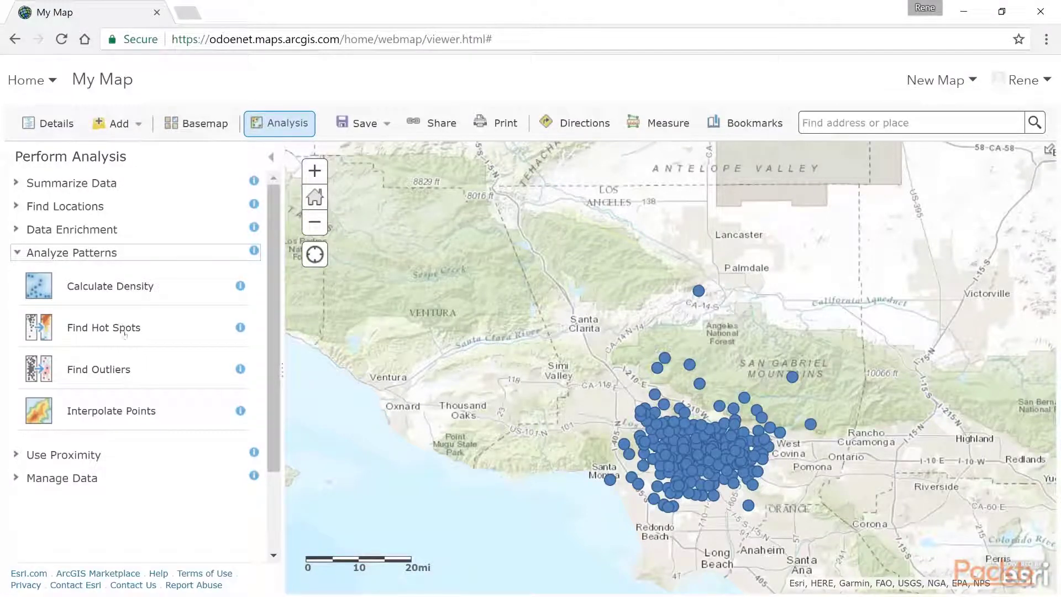
{"action": "left_click", "coordinate": [88, 251]}
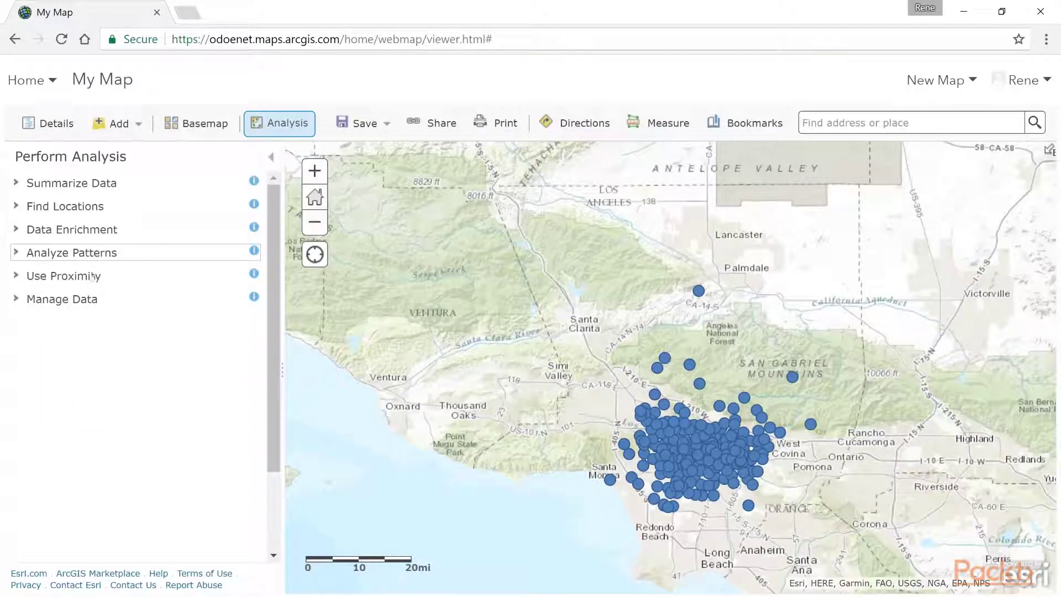
Look through the Use Proximity and Manage Data tools and read the description of the Manage Data group.
{"action": "left_click", "coordinate": [92, 276]}
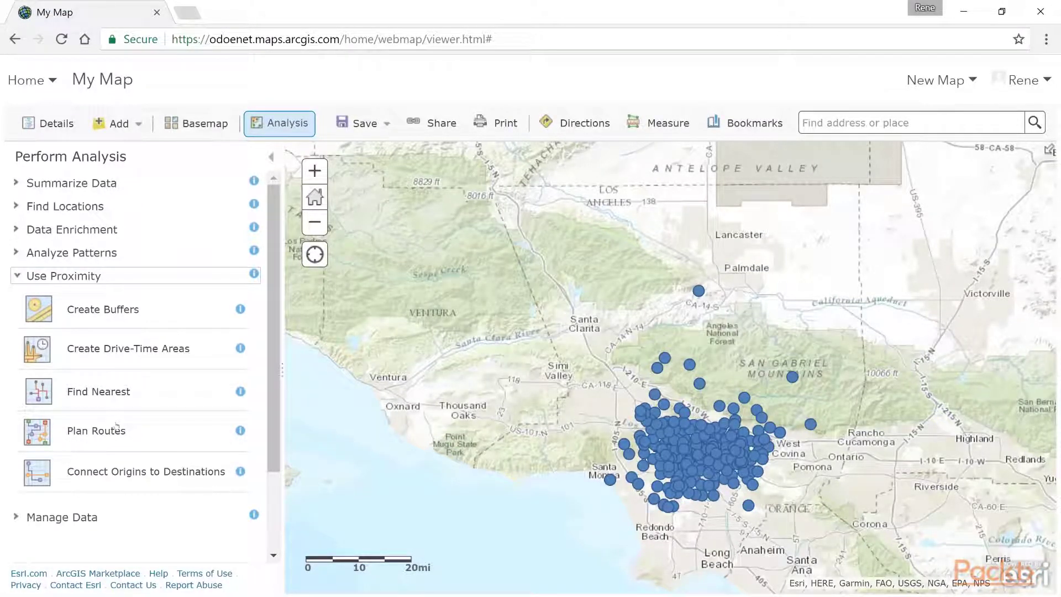
{"action": "left_click", "coordinate": [76, 277]}
{"action": "left_click", "coordinate": [62, 299]}
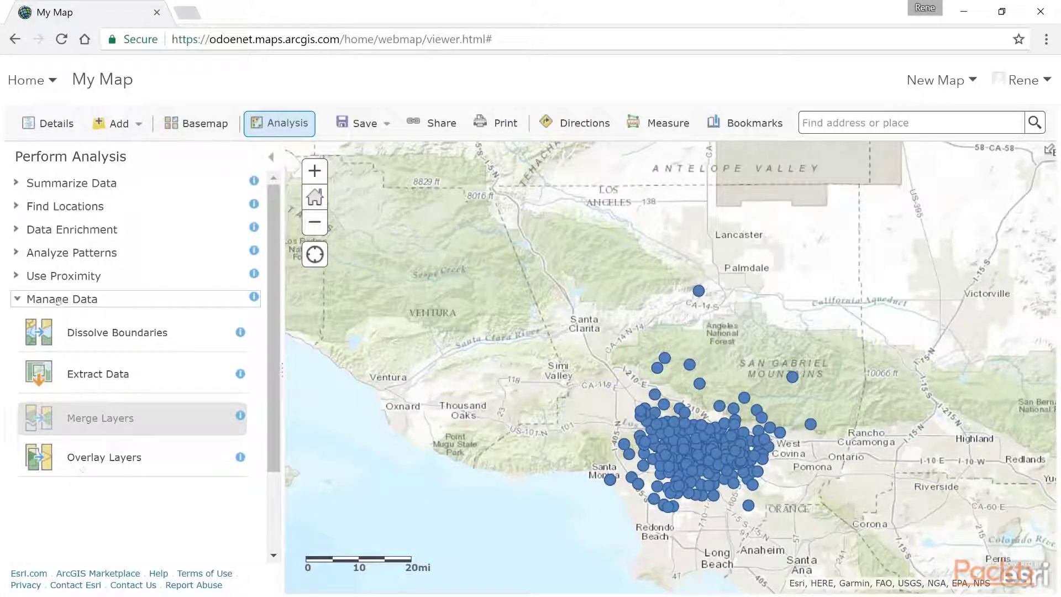
{"action": "left_click", "coordinate": [254, 297]}
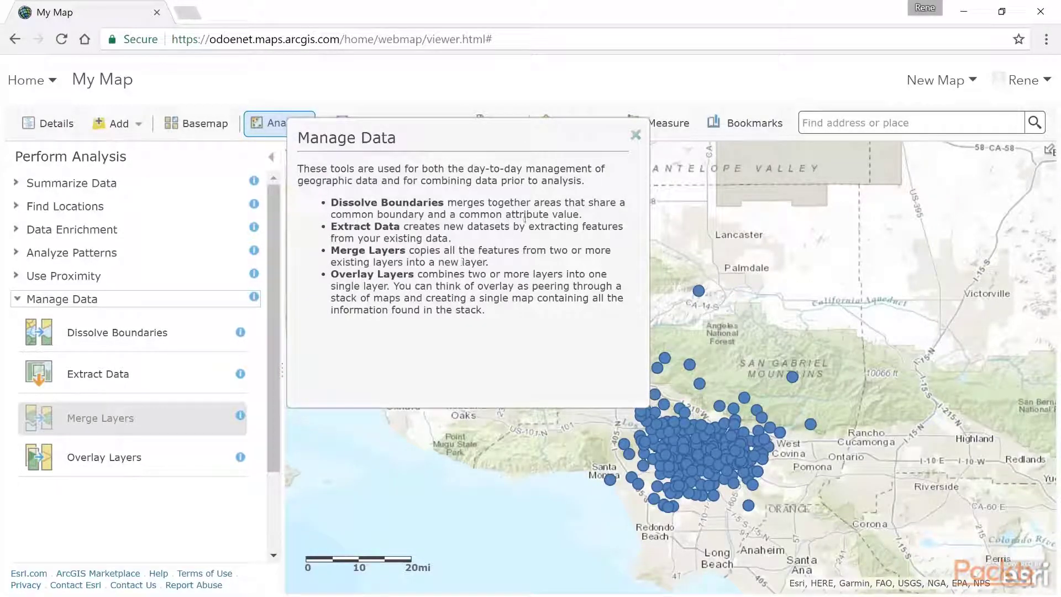
{"action": "left_click", "coordinate": [636, 134]}
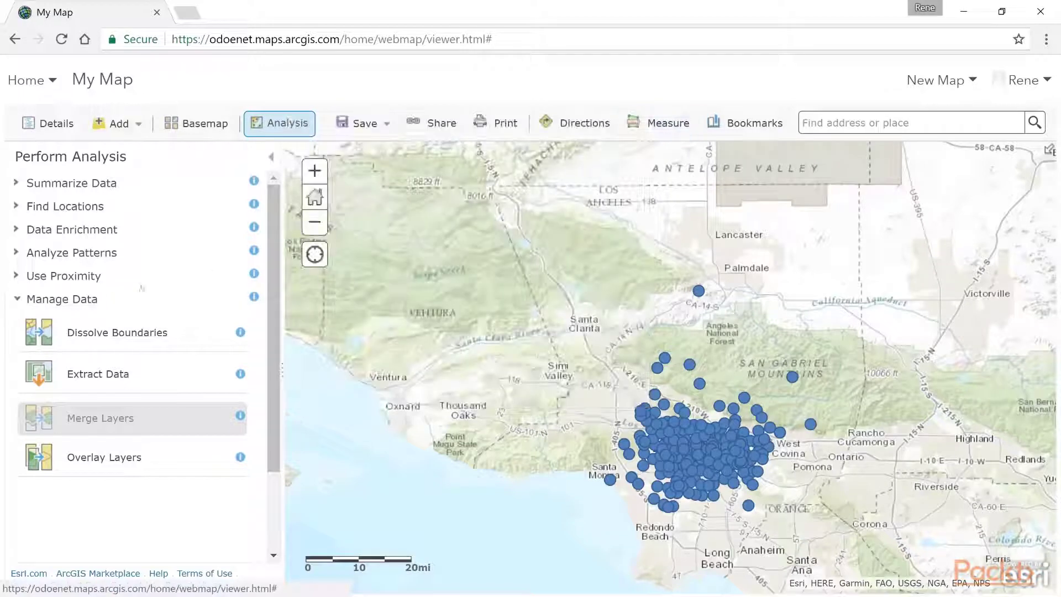
{"action": "left_click", "coordinate": [91, 297]}
Set up a Create Buffers analysis of 0.5 miles around Enriched Requests, limited to the map extent around Pasadena and Arcadia.
{"action": "left_click", "coordinate": [81, 279]}
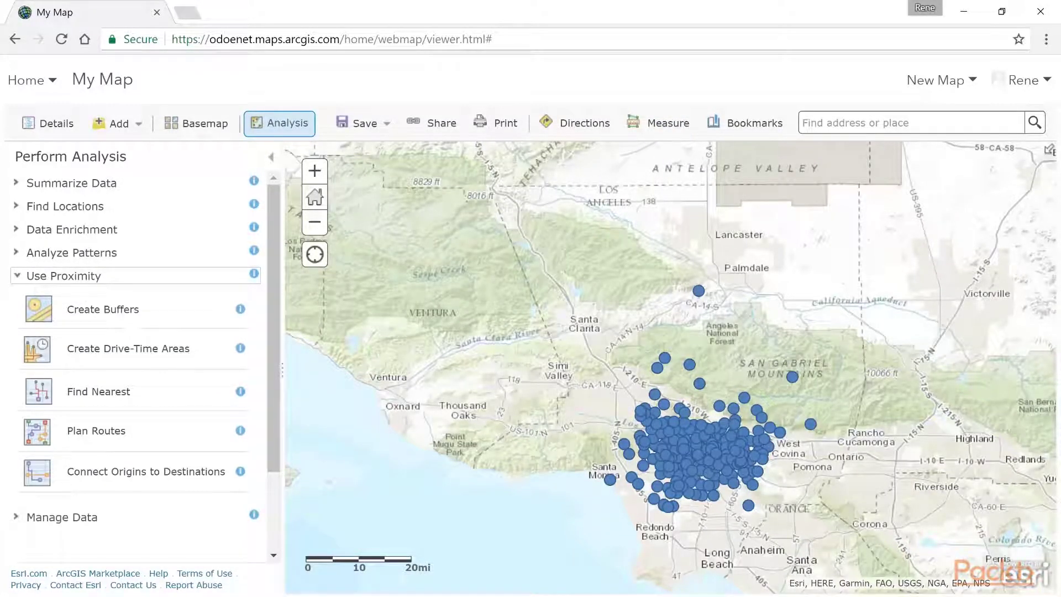
{"action": "left_click_drag", "start_coordinate": [713, 406], "coordinate": [763, 460]}
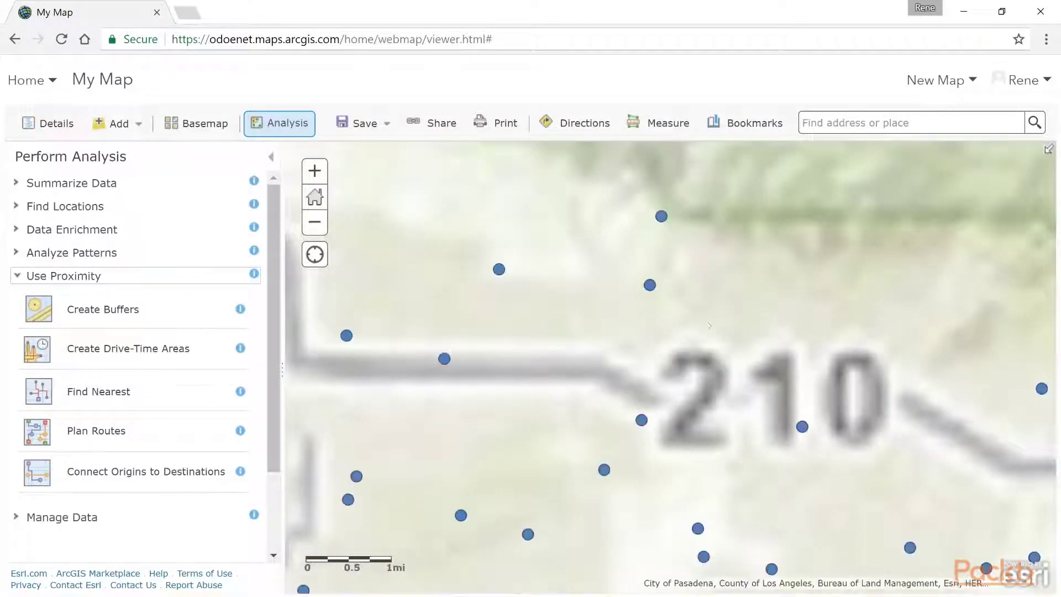
{"action": "left_click_drag", "start_coordinate": [680, 313], "coordinate": [701, 255]}
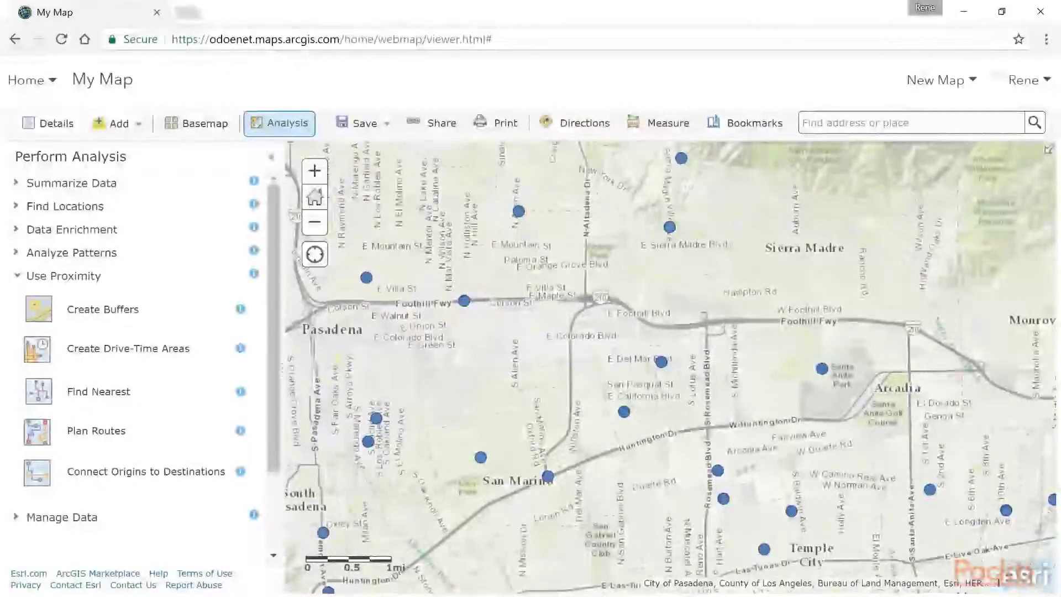
{"action": "left_click", "coordinate": [126, 311]}
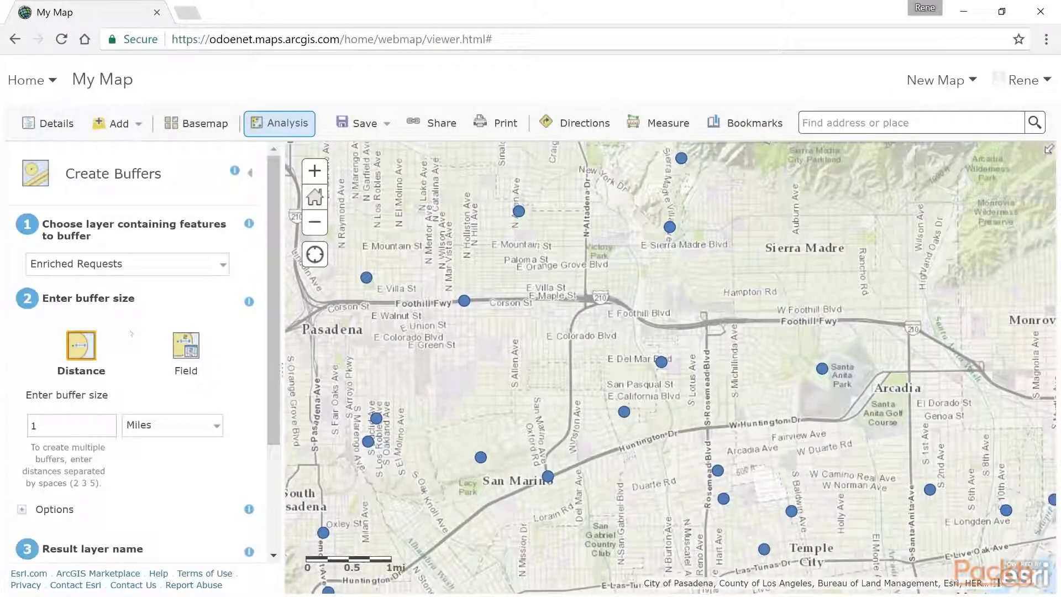
{"action": "double_click", "coordinate": [32, 425]}
{"action": "type", "text": "0.5"}
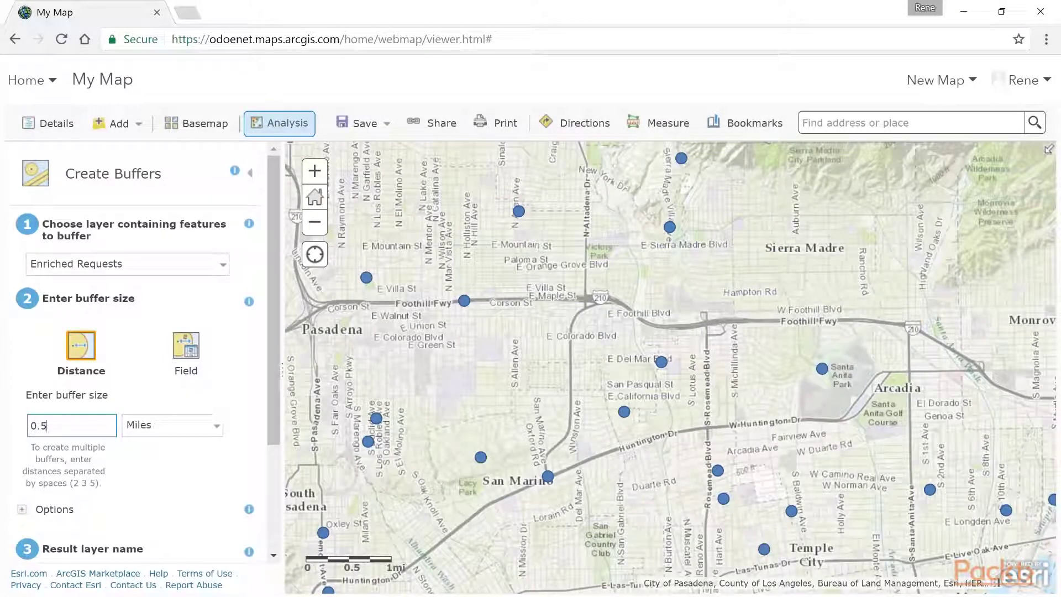
{"action": "left_click", "coordinate": [251, 404]}
{"action": "scroll", "coordinate": [274, 381], "scroll_direction": "down", "scroll_amount": 3}
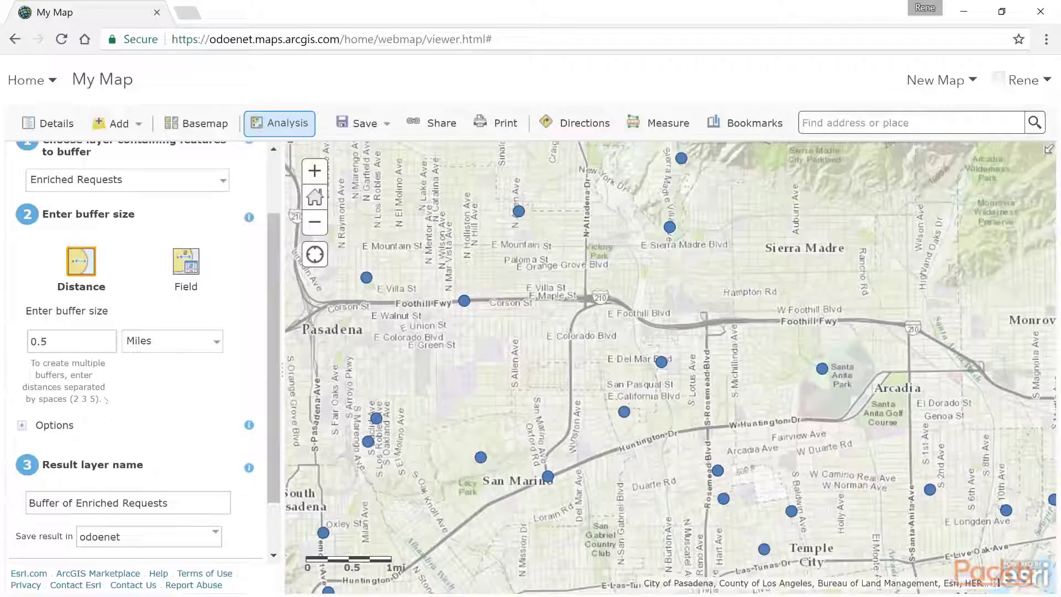
{"action": "scroll", "coordinate": [268, 330], "scroll_direction": "down", "scroll_amount": 2}
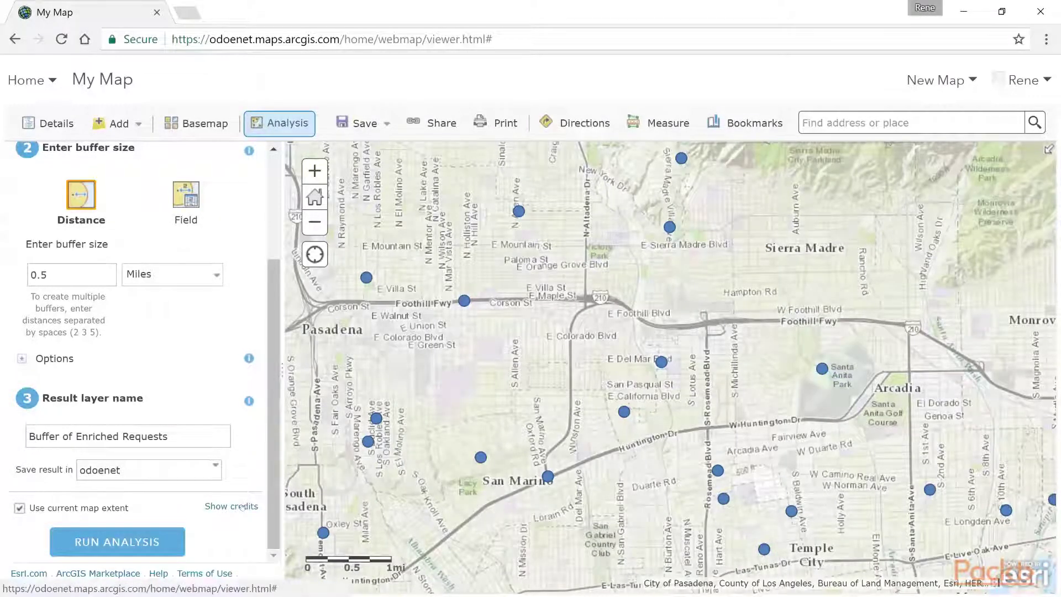
Check the credit usage of the buffer analysis and run it.
{"action": "left_click", "coordinate": [242, 507]}
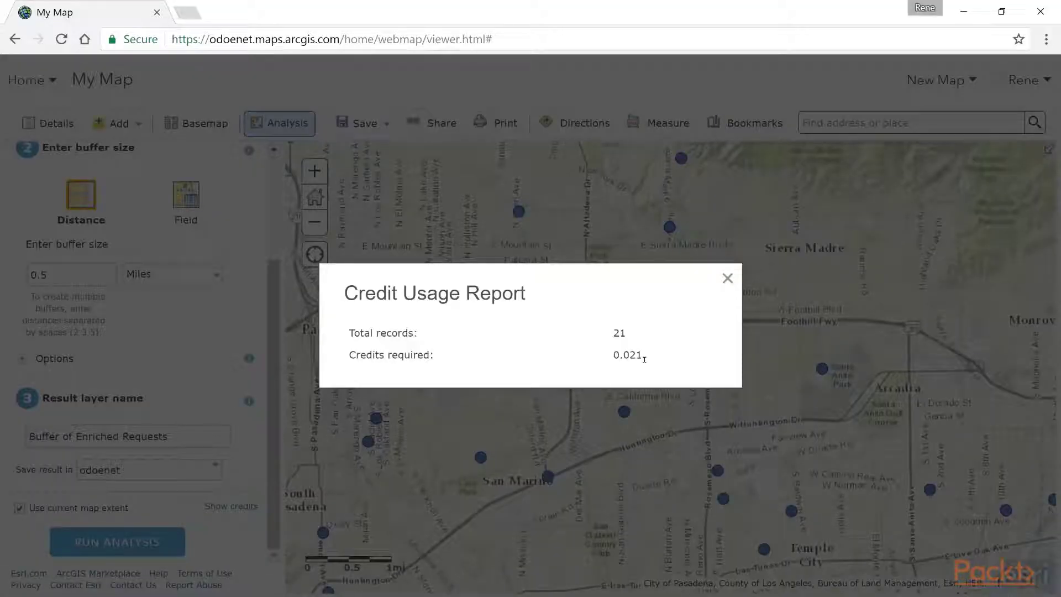
{"action": "key", "text": "Escape"}
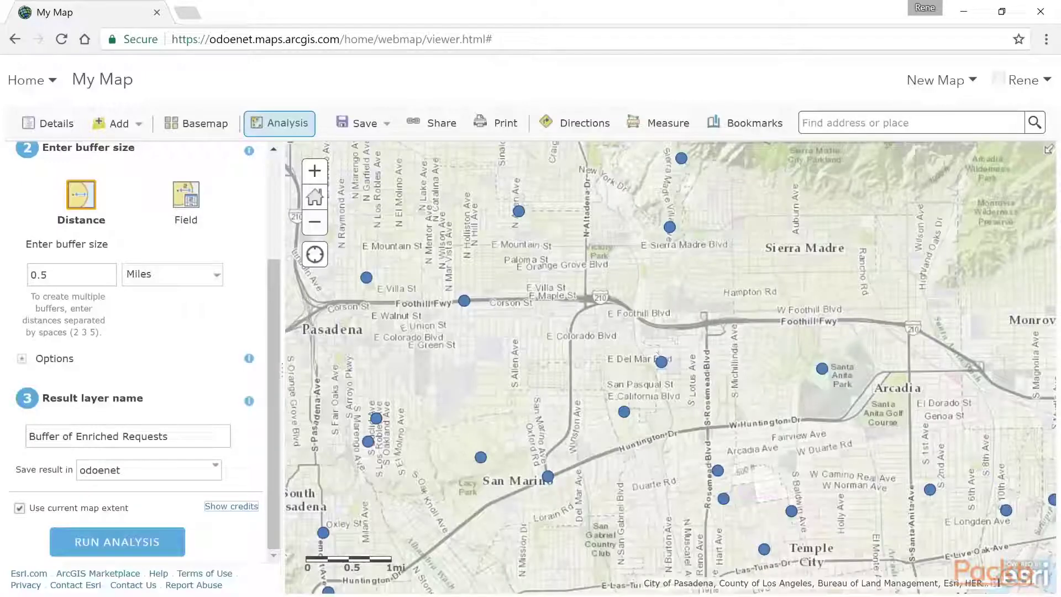
{"action": "left_click", "coordinate": [110, 542]}
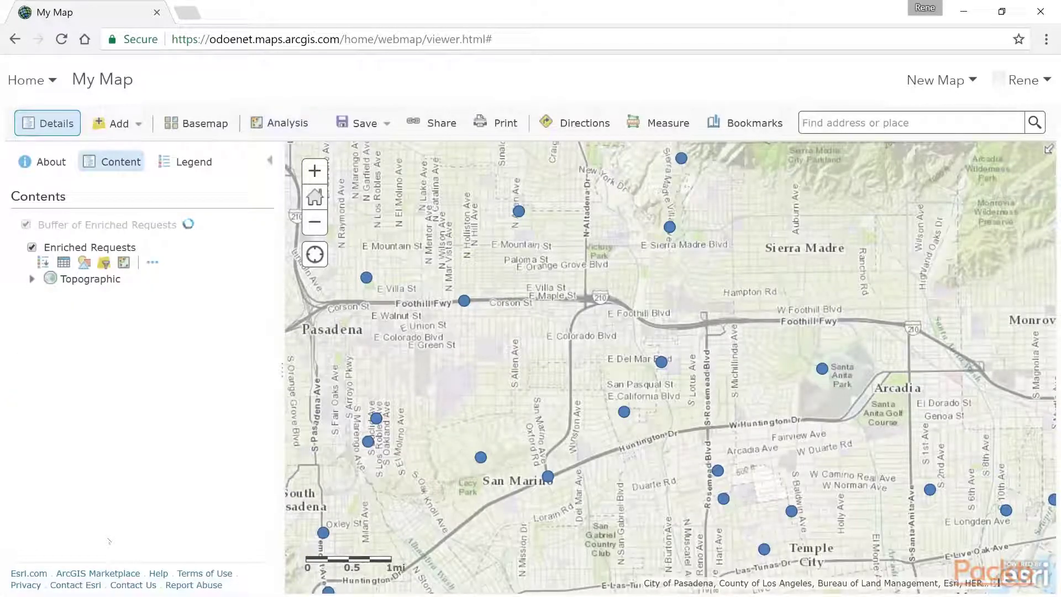
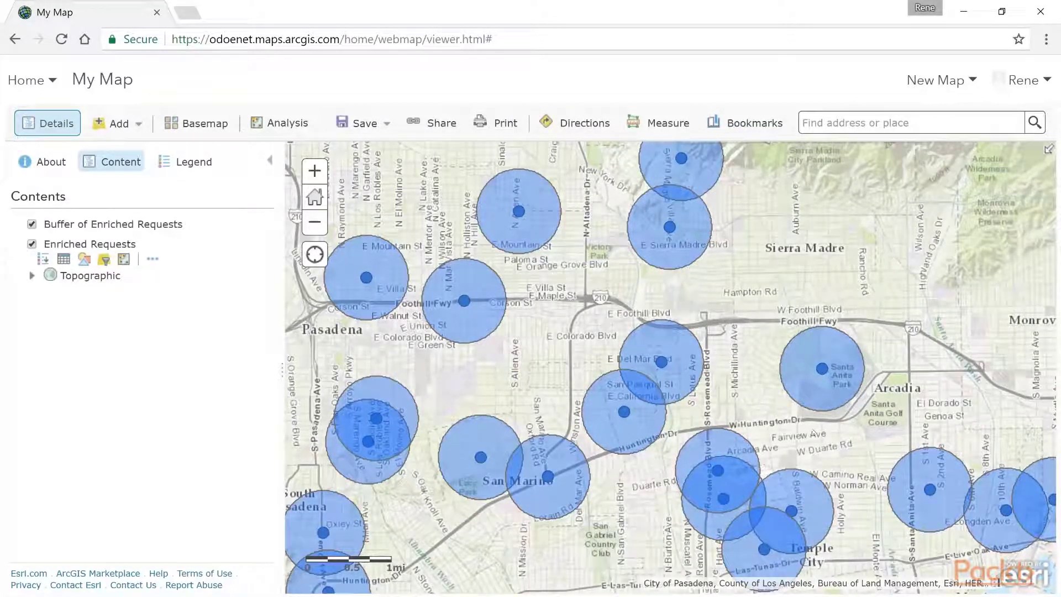
Set up a Create Drive-Time Areas analysis for Enriched Requests, measured by a Walking Time of 10 minutes.
{"action": "mouse_move", "coordinate": [749, 375]}
{"action": "left_mouse_down"}
{"action": "mouse_move", "coordinate": [746, 361]}
{"action": "mouse_move", "coordinate": [759, 380]}
{"action": "left_mouse_up"}
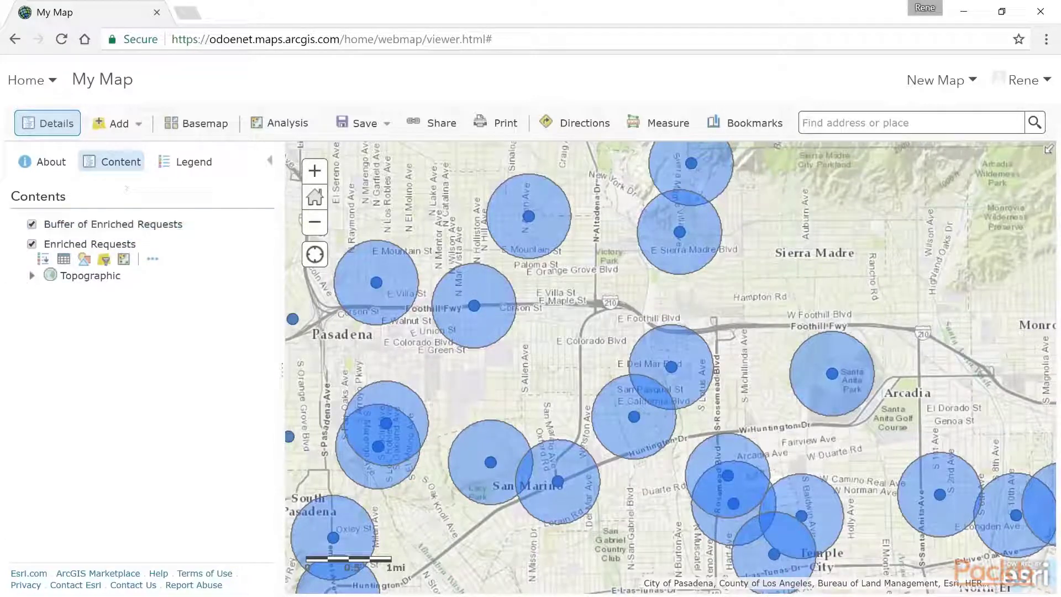
{"action": "left_click", "coordinate": [277, 121]}
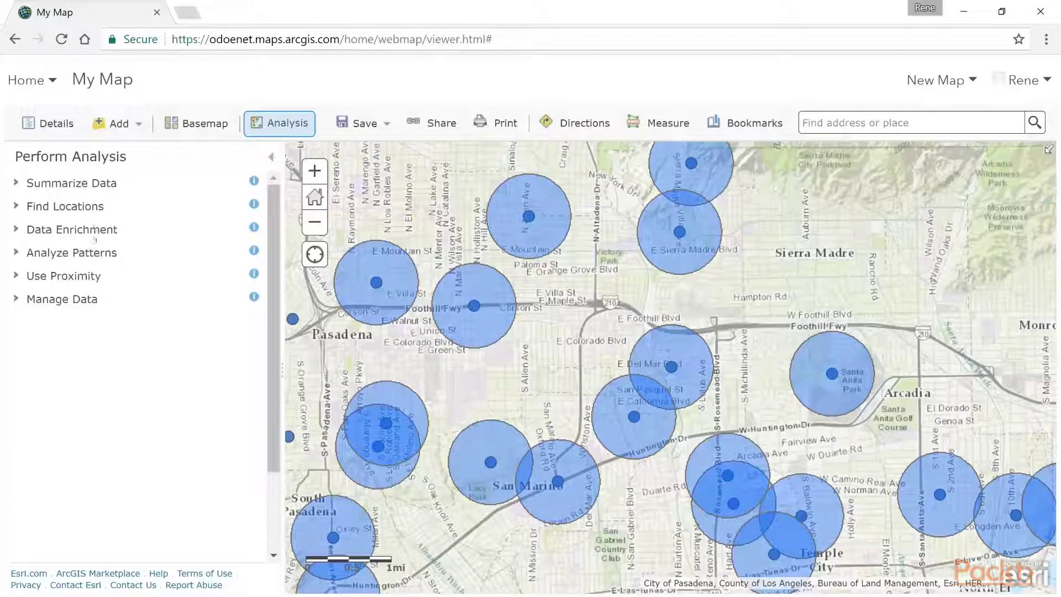
{"action": "left_click", "coordinate": [77, 276]}
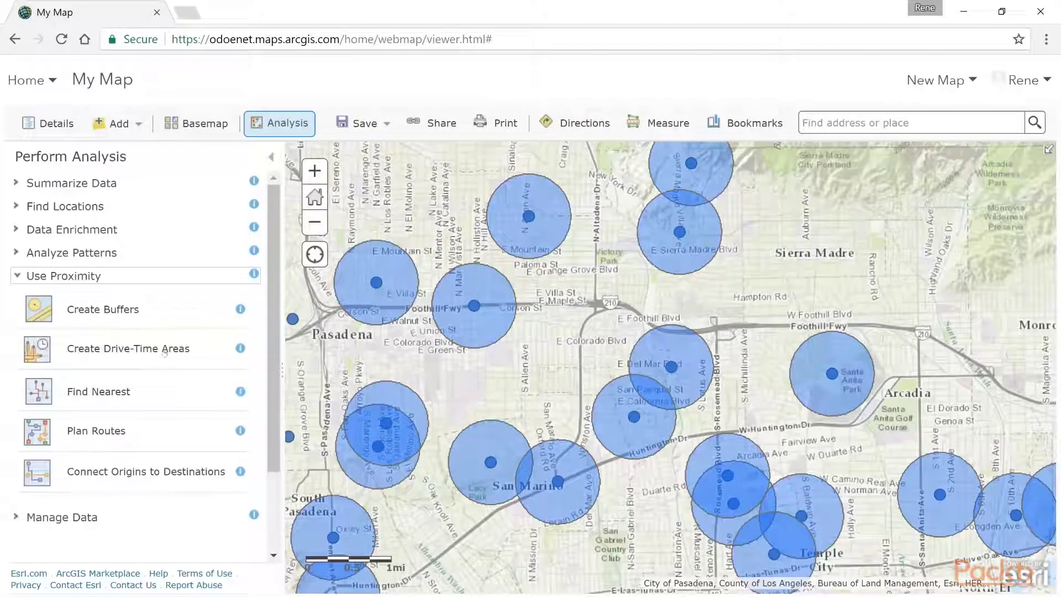
{"action": "left_click", "coordinate": [163, 354]}
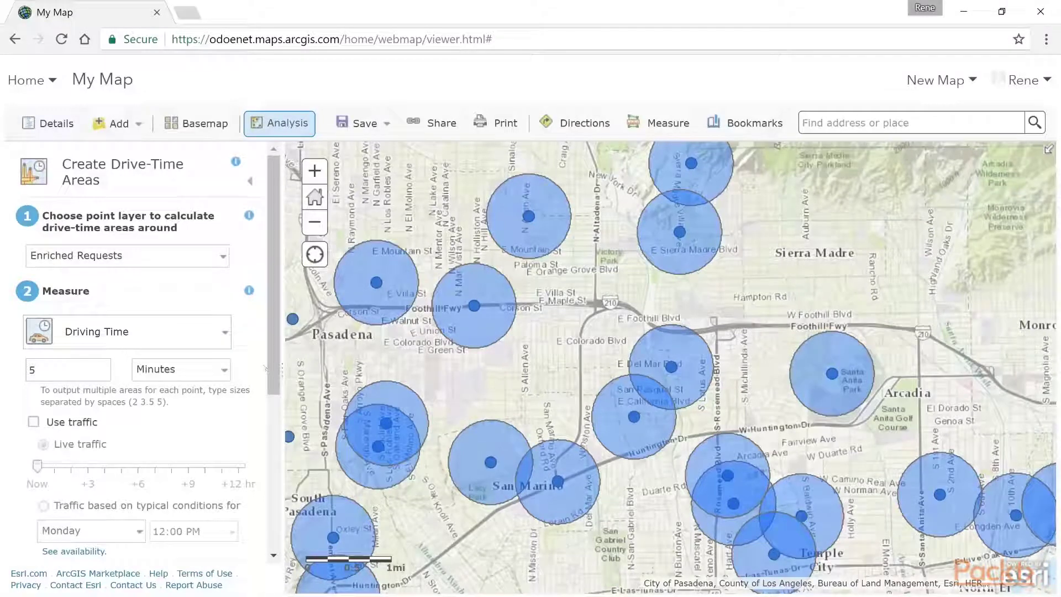
{"action": "left_click", "coordinate": [212, 337]}
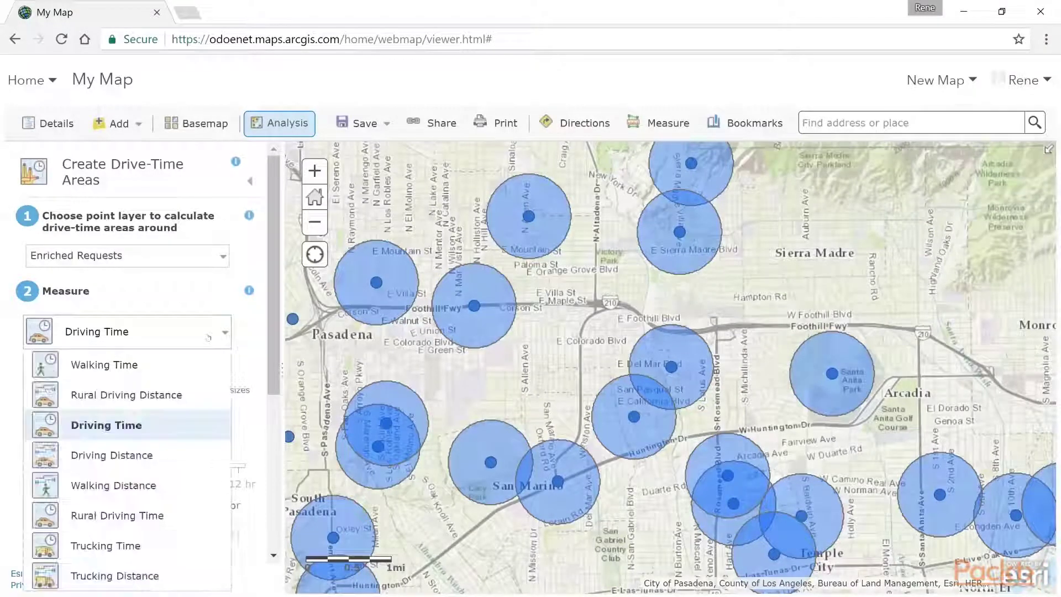
{"action": "left_click", "coordinate": [136, 365]}
{"action": "double_click", "coordinate": [33, 370]}
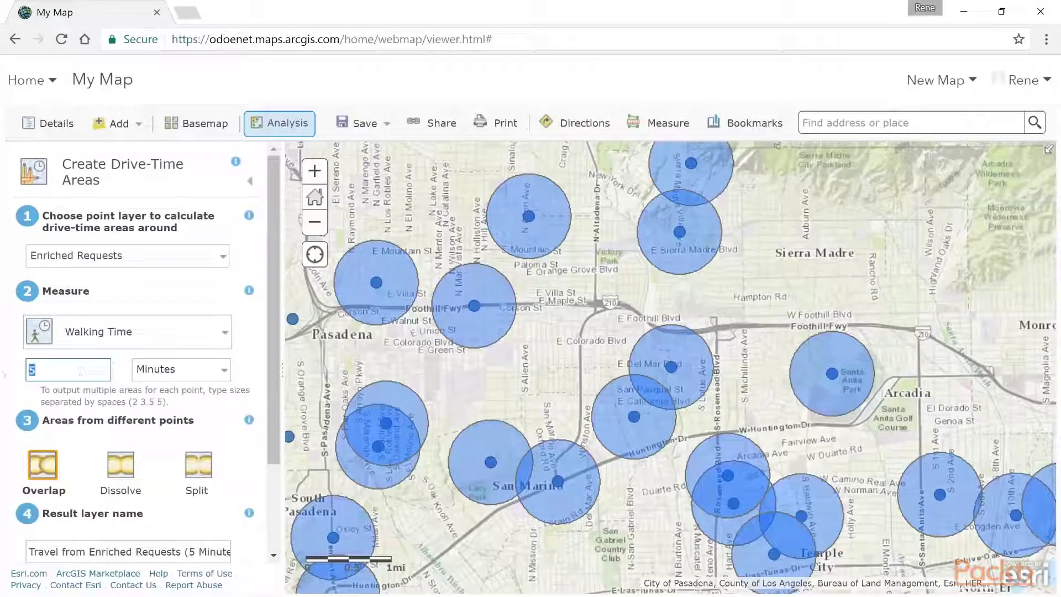
{"action": "type", "text": "10"}
{"action": "left_click", "coordinate": [247, 357]}
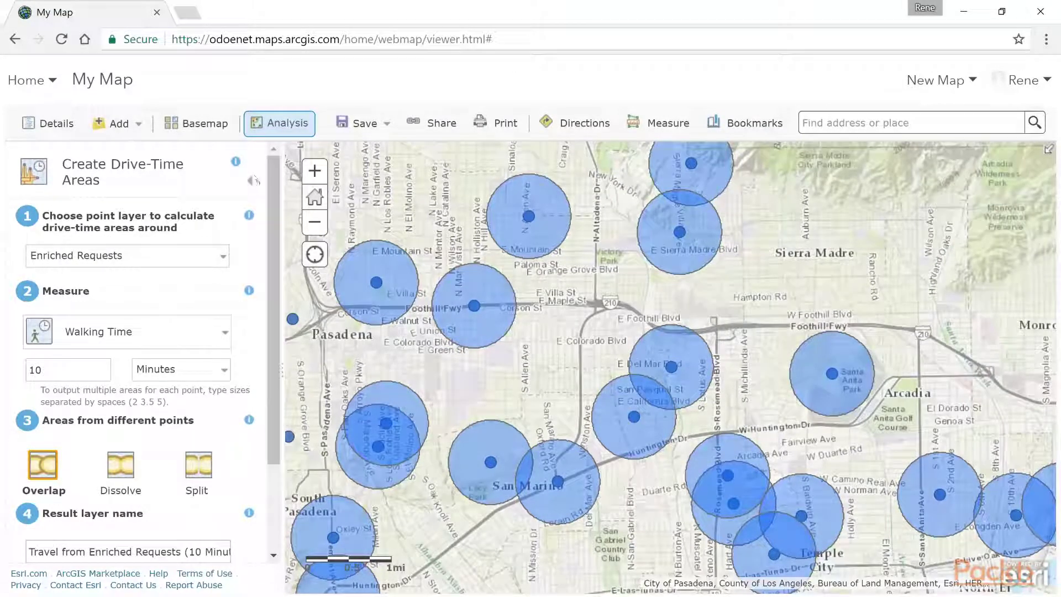
Leave the drive-time analysis without running it and remove the Buffer of Enriched Requests layer from the map.
{"action": "left_click", "coordinate": [252, 181]}
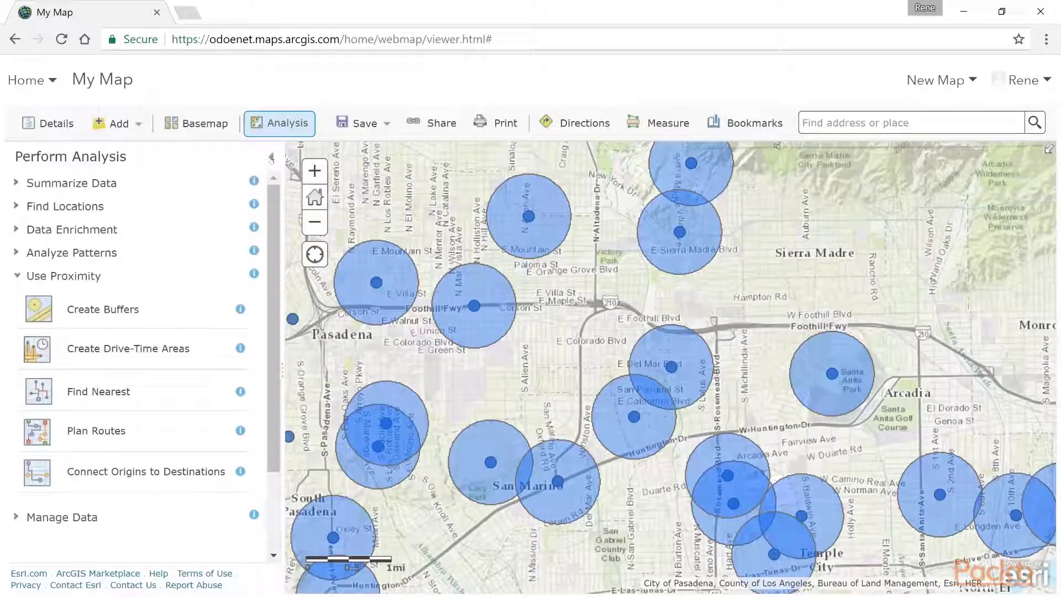
{"action": "left_click", "coordinate": [49, 123]}
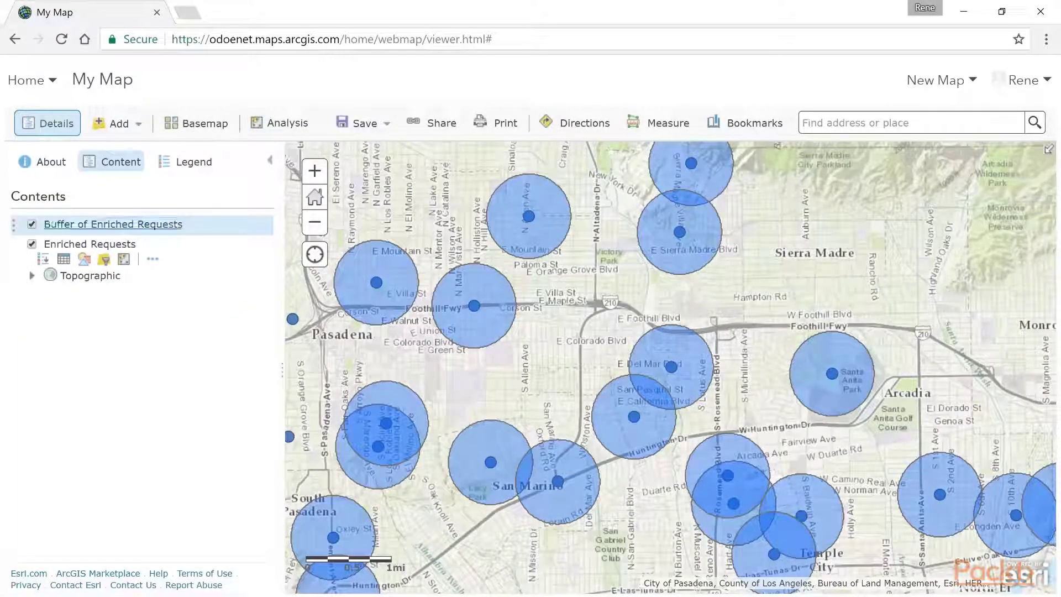
{"action": "left_click", "coordinate": [111, 224]}
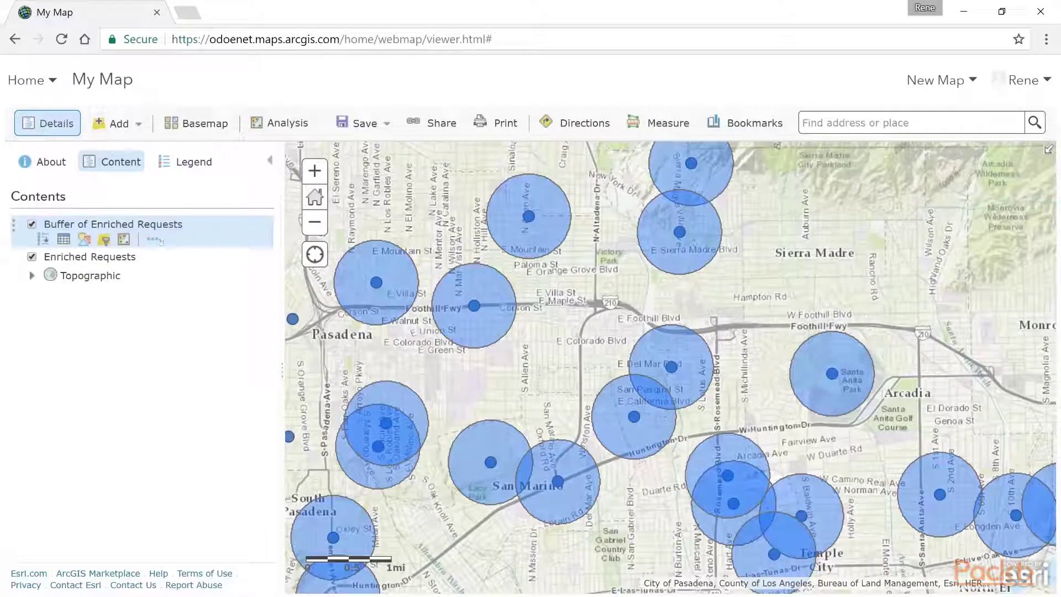
{"action": "left_click", "coordinate": [153, 239]}
{"action": "left_click", "coordinate": [190, 381]}
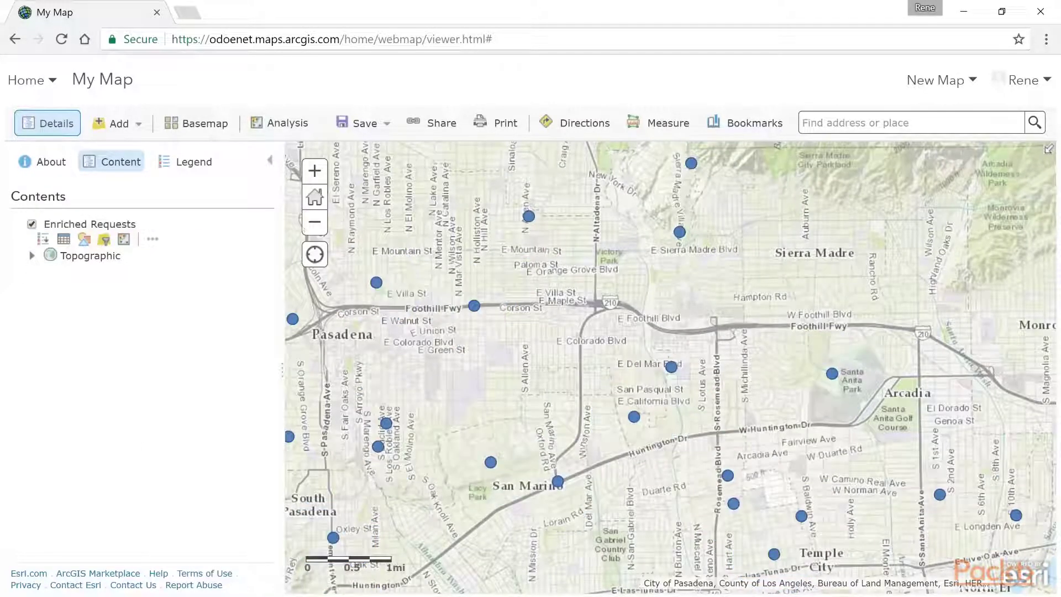
Start an Aggregate Points analysis of the Enriched Requests points across the greater Los Angeles area.
{"action": "left_click", "coordinate": [315, 223]}
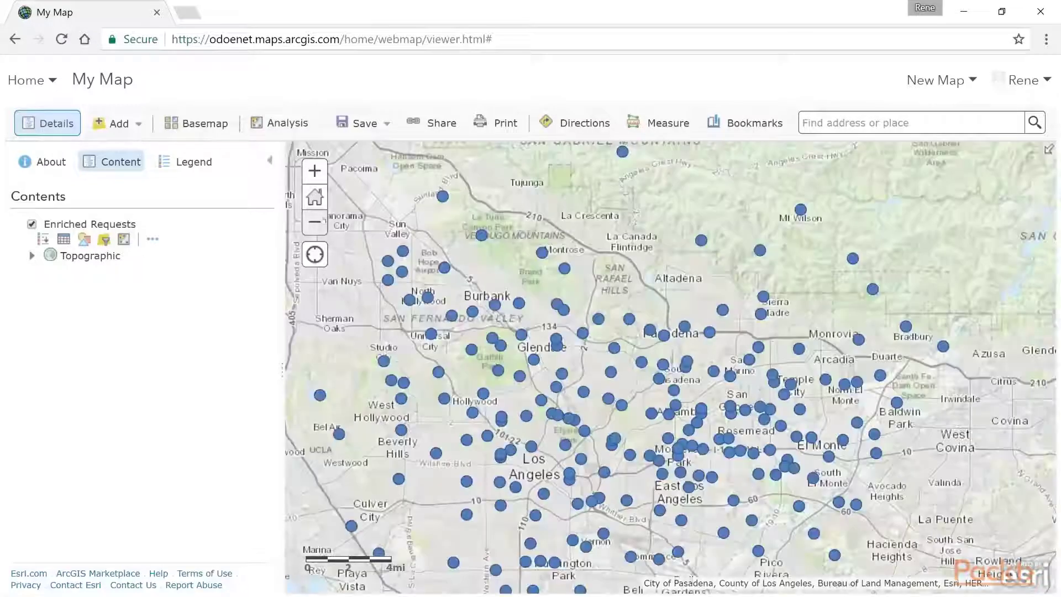
{"action": "left_click", "coordinate": [315, 223]}
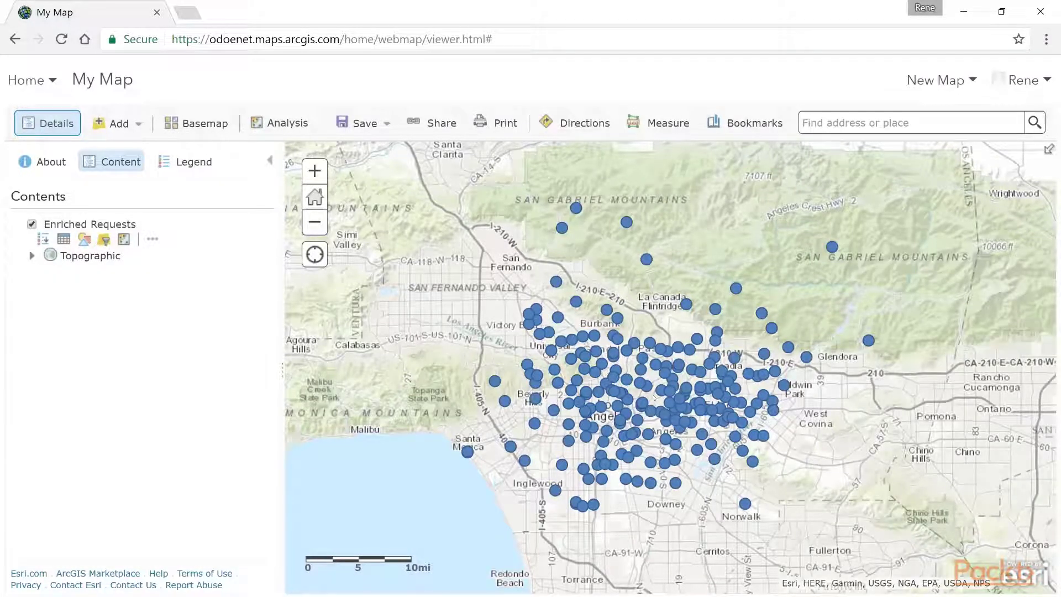
{"action": "left_click", "coordinate": [280, 123]}
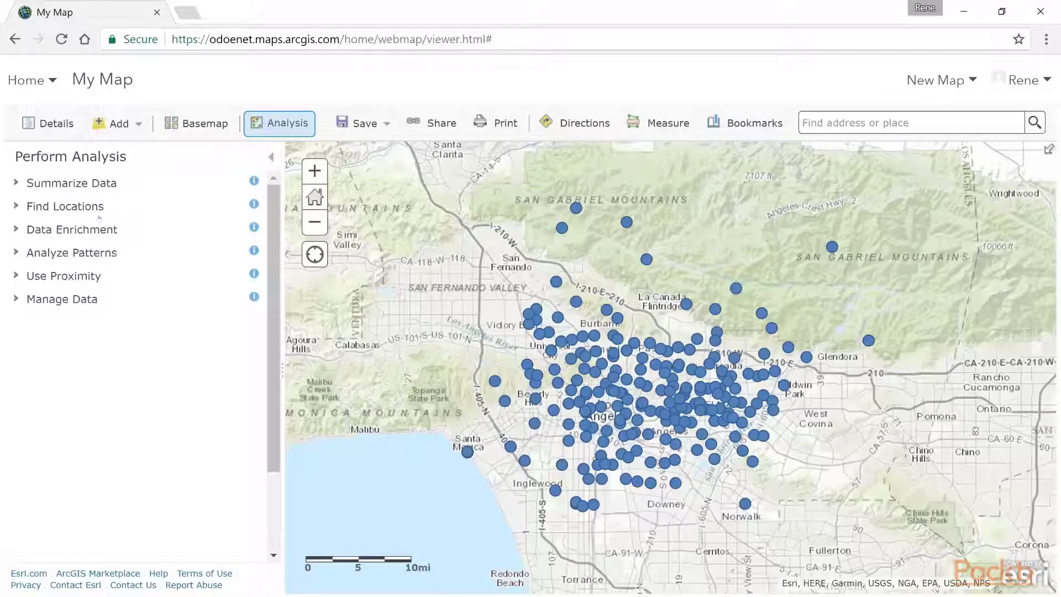
{"action": "left_click", "coordinate": [102, 183]}
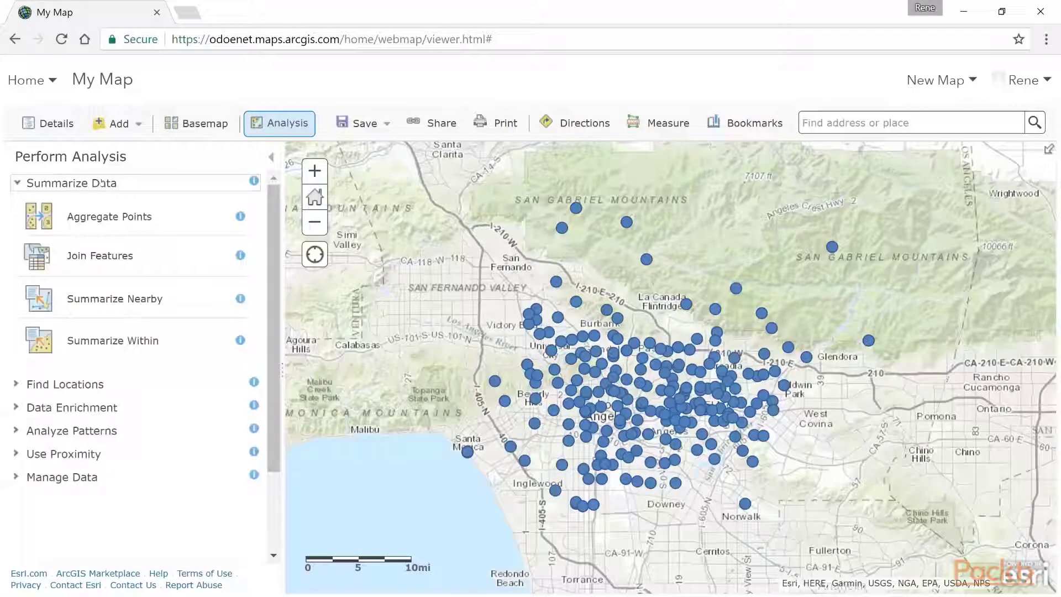
{"action": "left_click", "coordinate": [148, 217]}
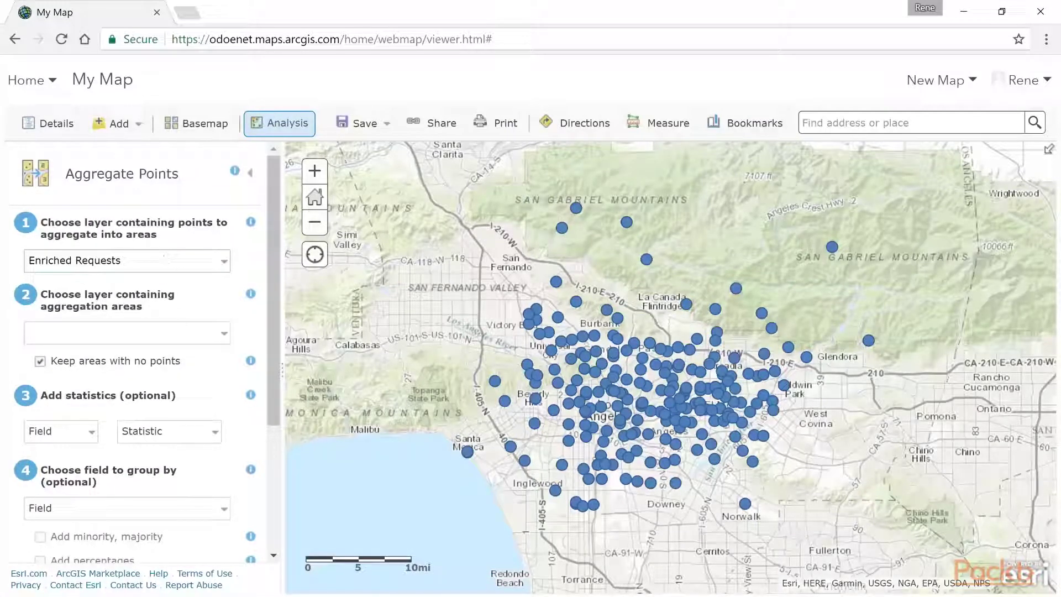
Search the Living Atlas analysis layers for "census tracts" and choose United States Tract Boundaries 2015 as the aggregation areas.
{"action": "left_click", "coordinate": [221, 334]}
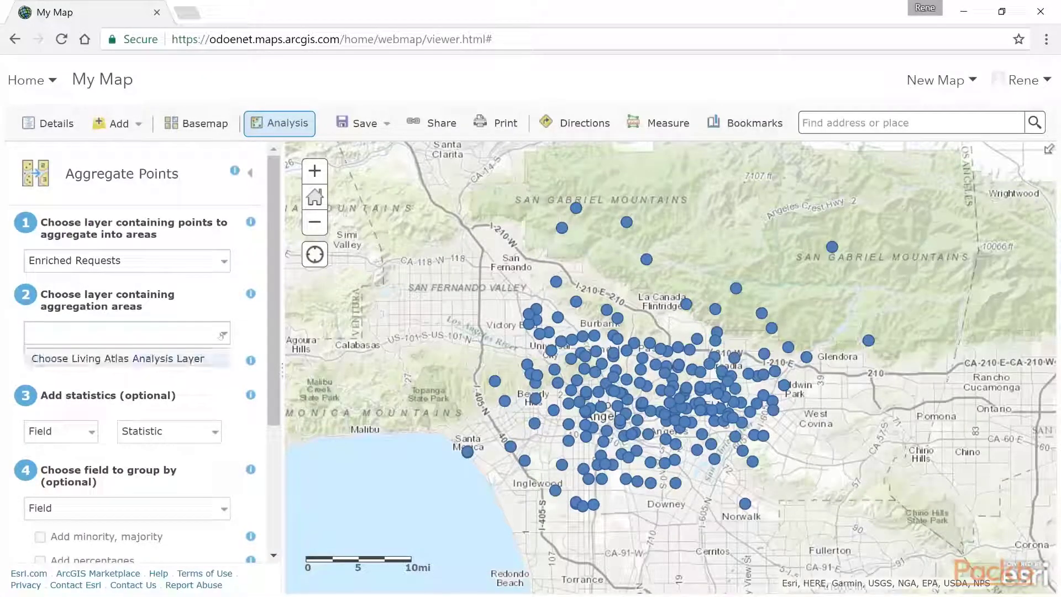
{"action": "left_click", "coordinate": [176, 359]}
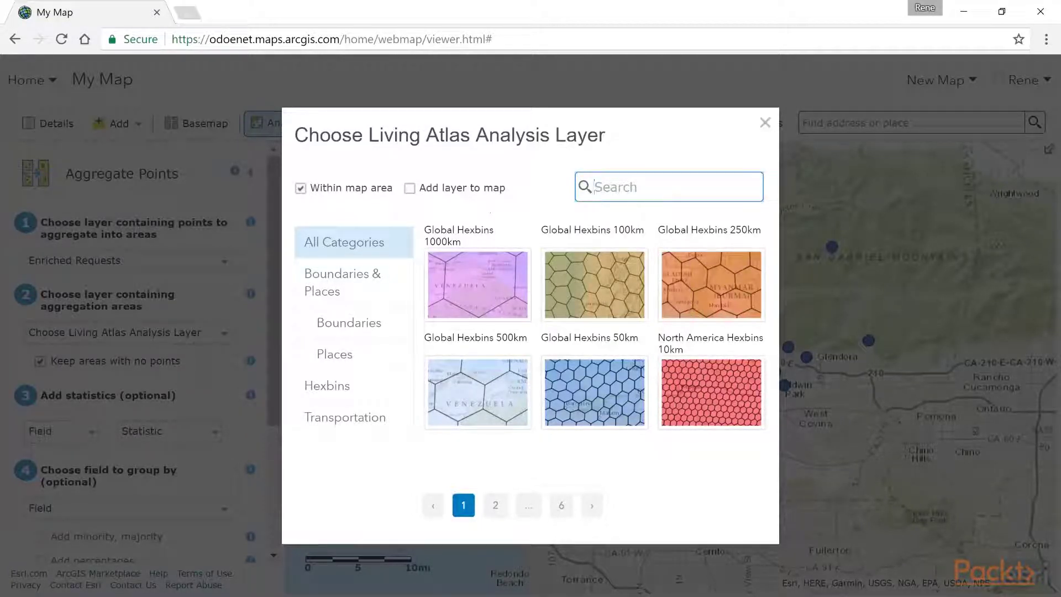
{"action": "mouse_move", "coordinate": [535, 223]}
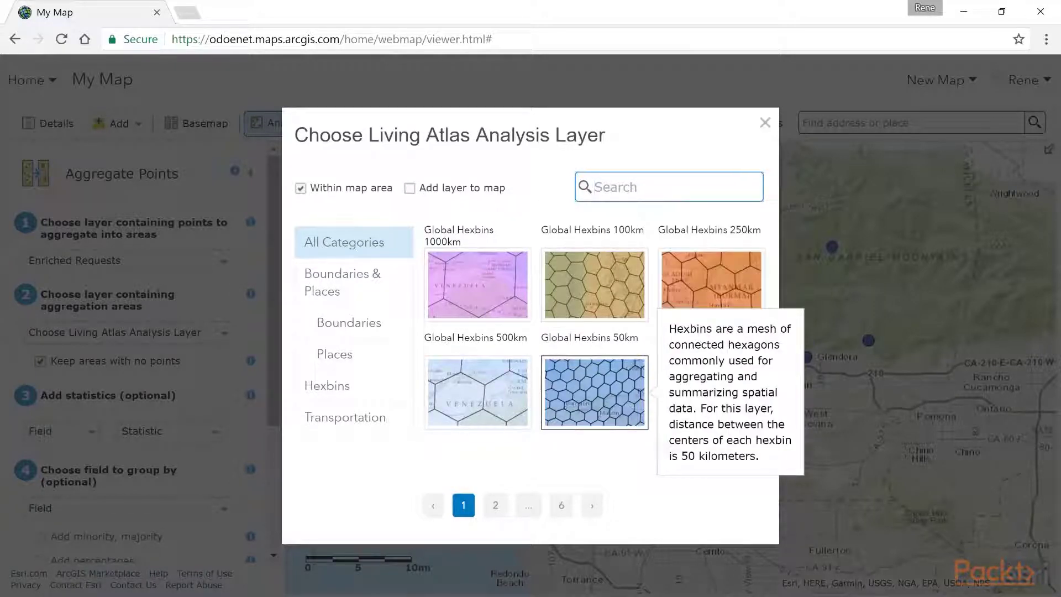
{"action": "mouse_move", "coordinate": [534, 392]}
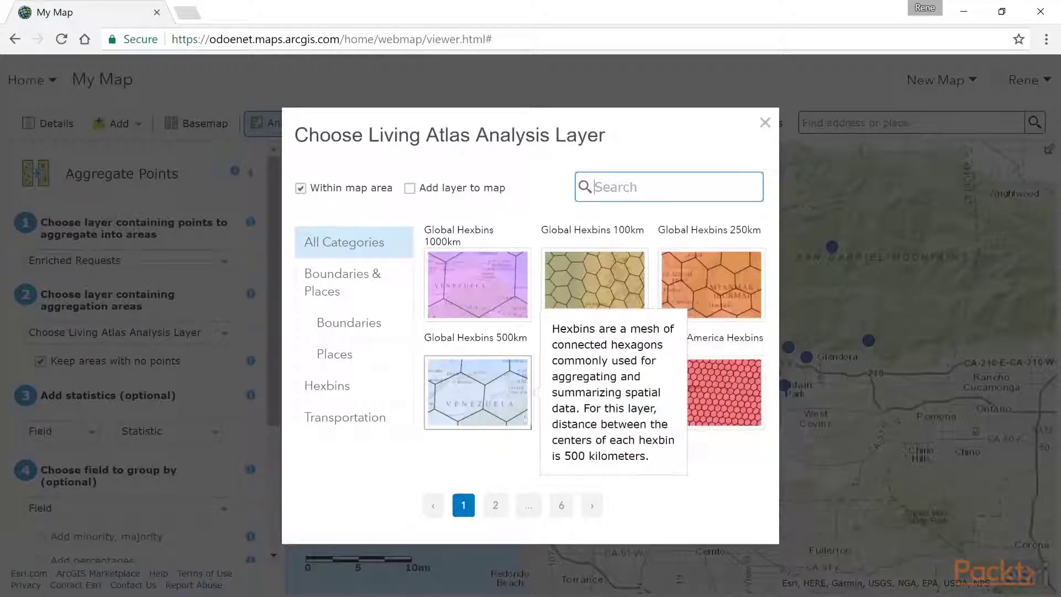
{"action": "left_click", "coordinate": [497, 506]}
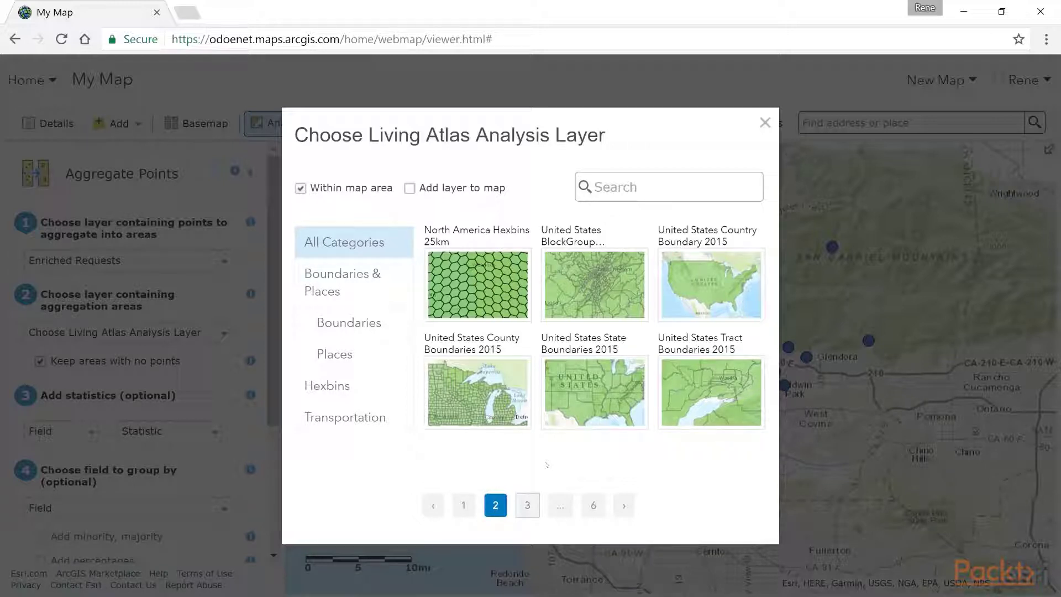
{"action": "left_click", "coordinate": [617, 187]}
{"action": "type", "text": "cens"}
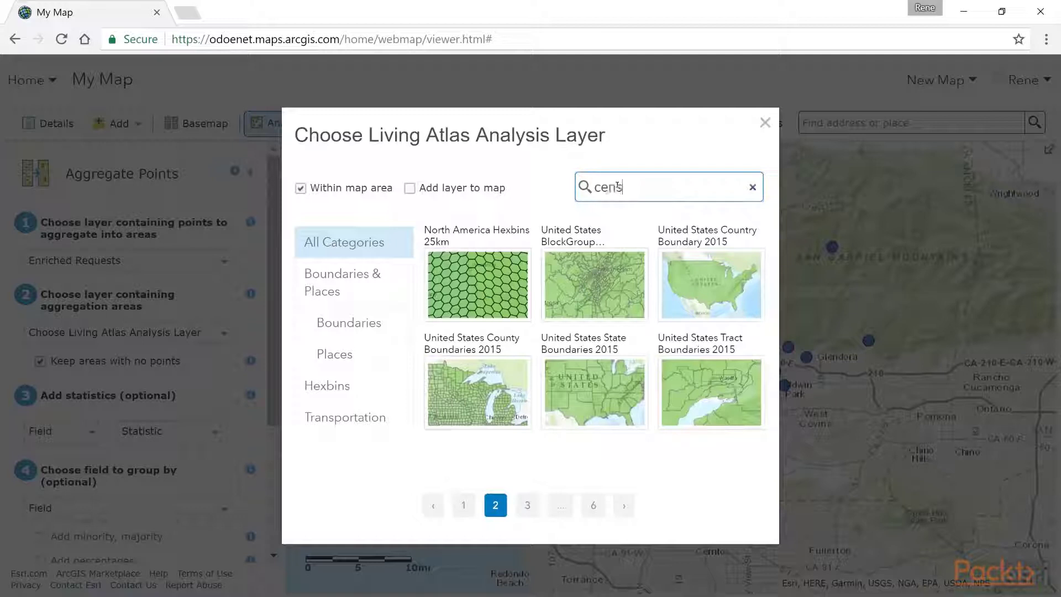
{"action": "type", "text": "us tracts"}
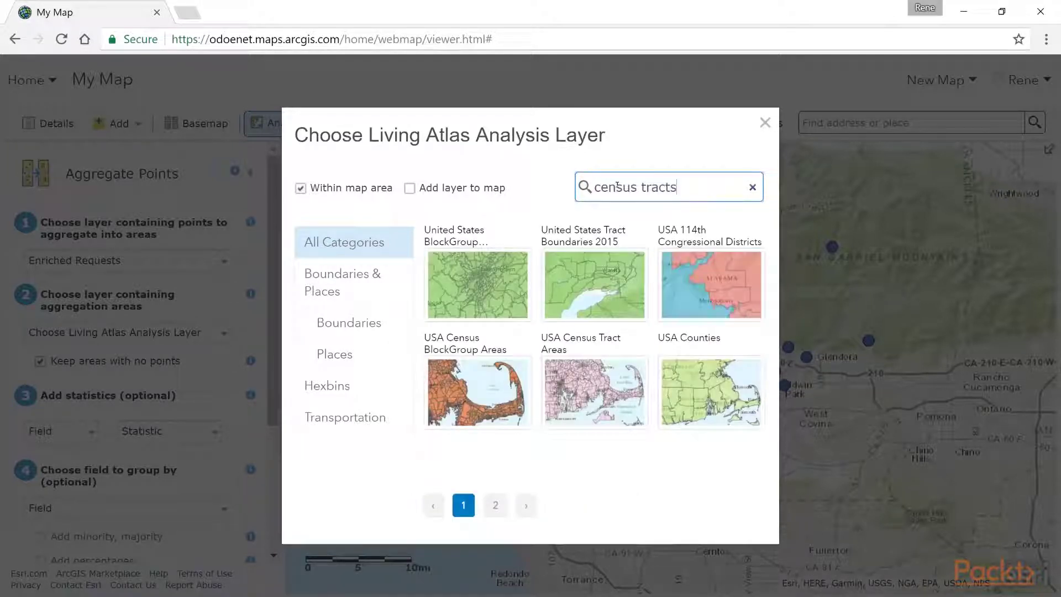
{"action": "mouse_move", "coordinate": [724, 267]}
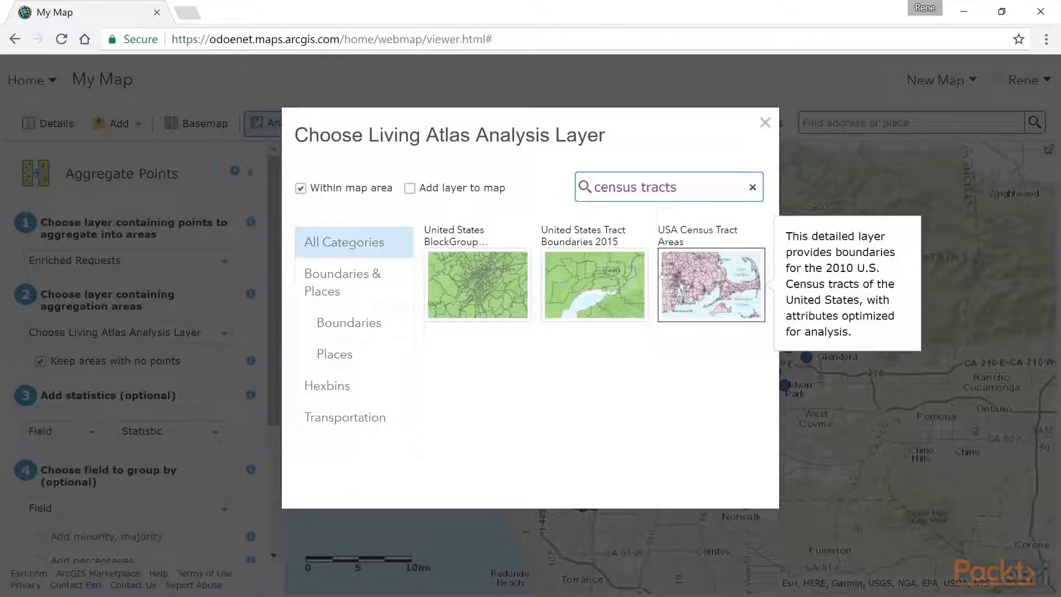
{"action": "mouse_move", "coordinate": [483, 280]}
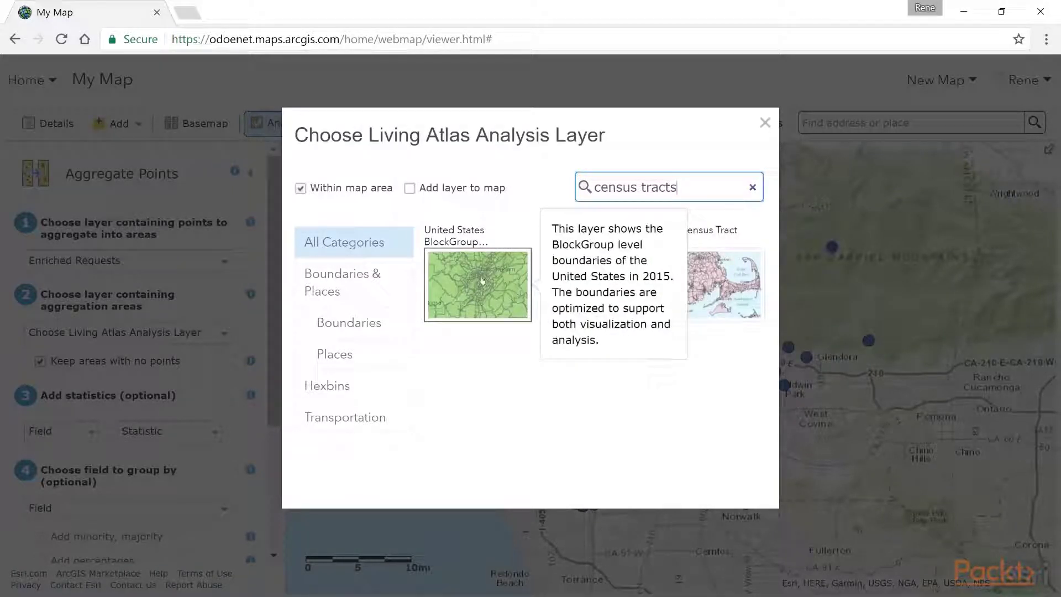
{"action": "mouse_move", "coordinate": [595, 268]}
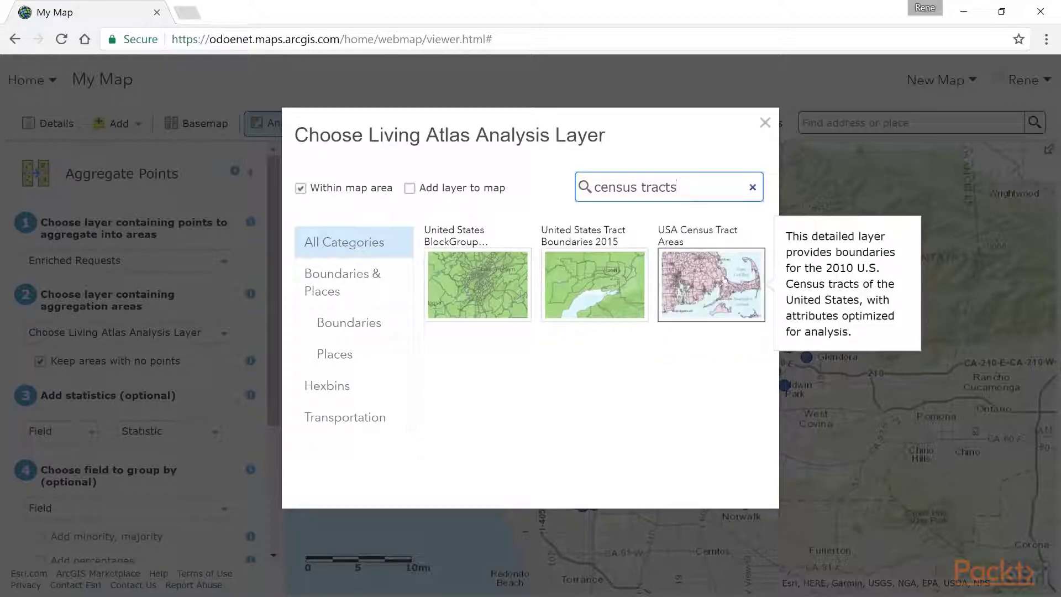
{"action": "left_click", "coordinate": [616, 277]}
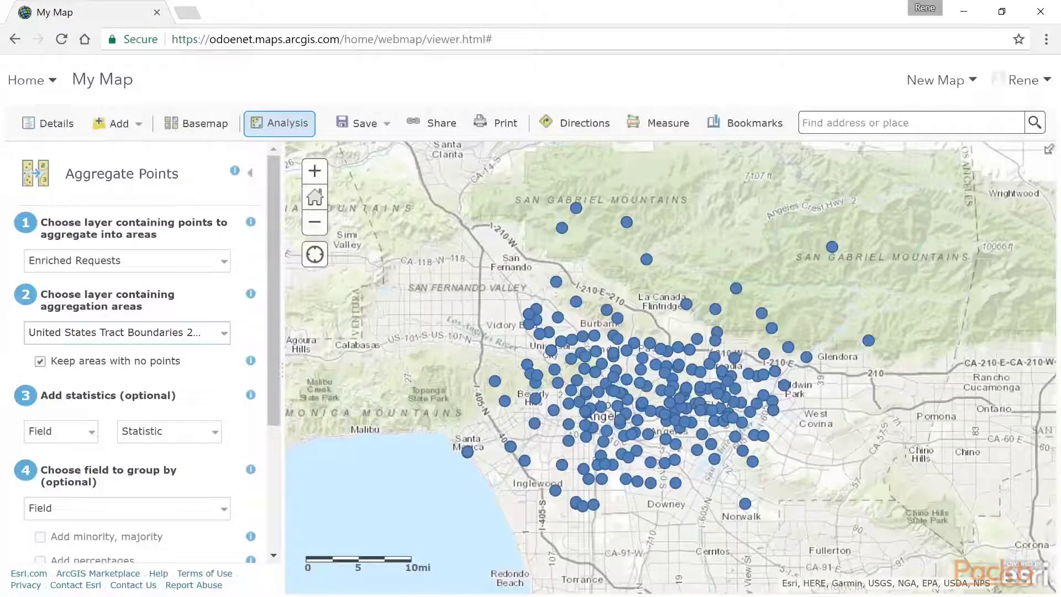
Exclude areas with no points and add the Average statistic for the 2015-2020 Grwth Rt: Population field.
{"action": "left_click", "coordinate": [40, 361]}
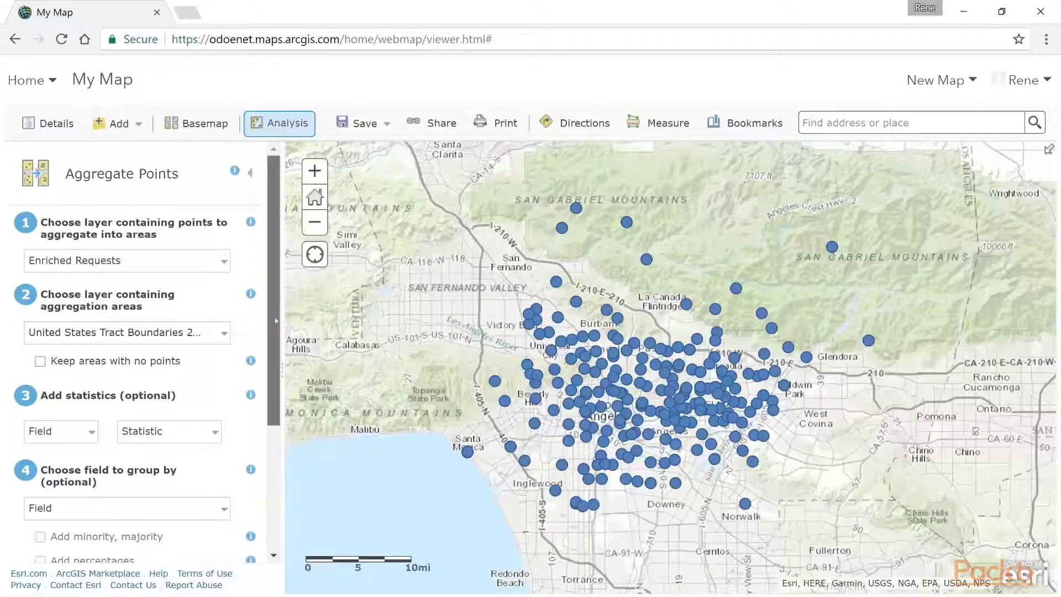
{"action": "scroll", "coordinate": [274, 318], "scroll_direction": "down", "scroll_amount": 2}
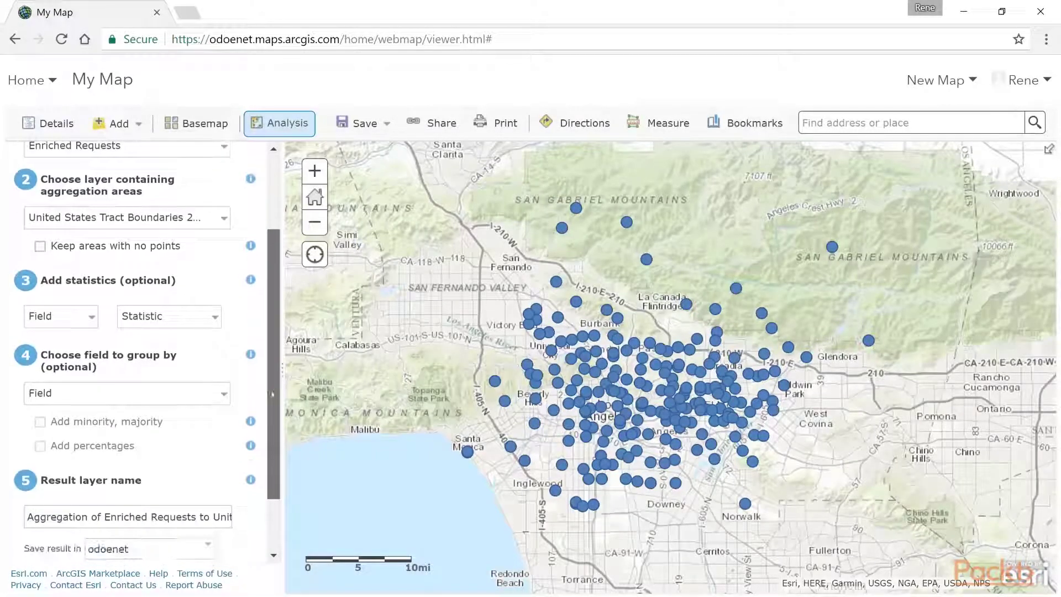
{"action": "left_click", "coordinate": [91, 317]}
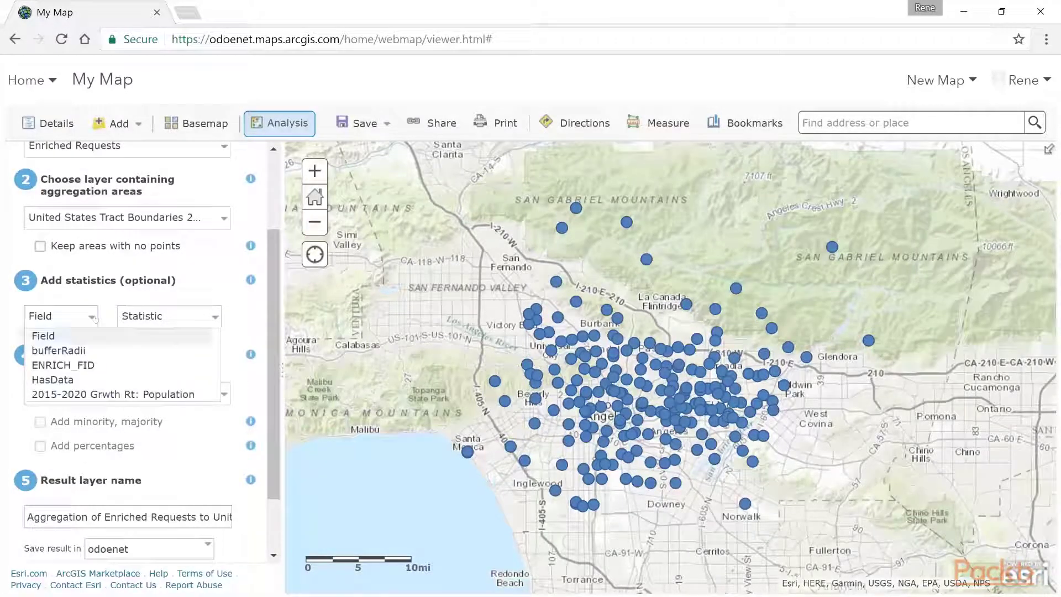
{"action": "left_click", "coordinate": [121, 392]}
{"action": "left_click", "coordinate": [166, 316]}
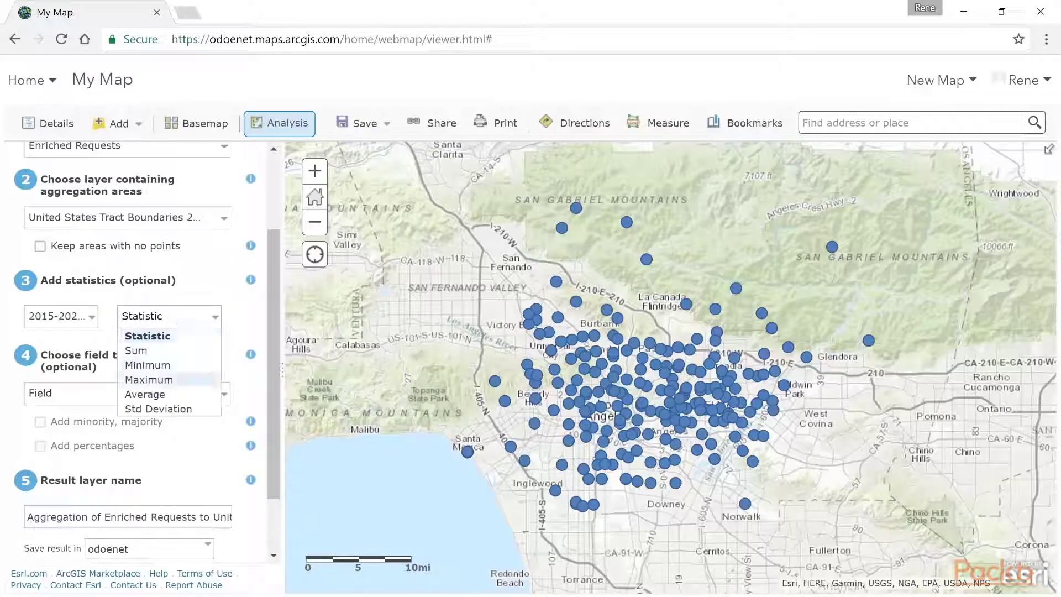
{"action": "left_click", "coordinate": [168, 394]}
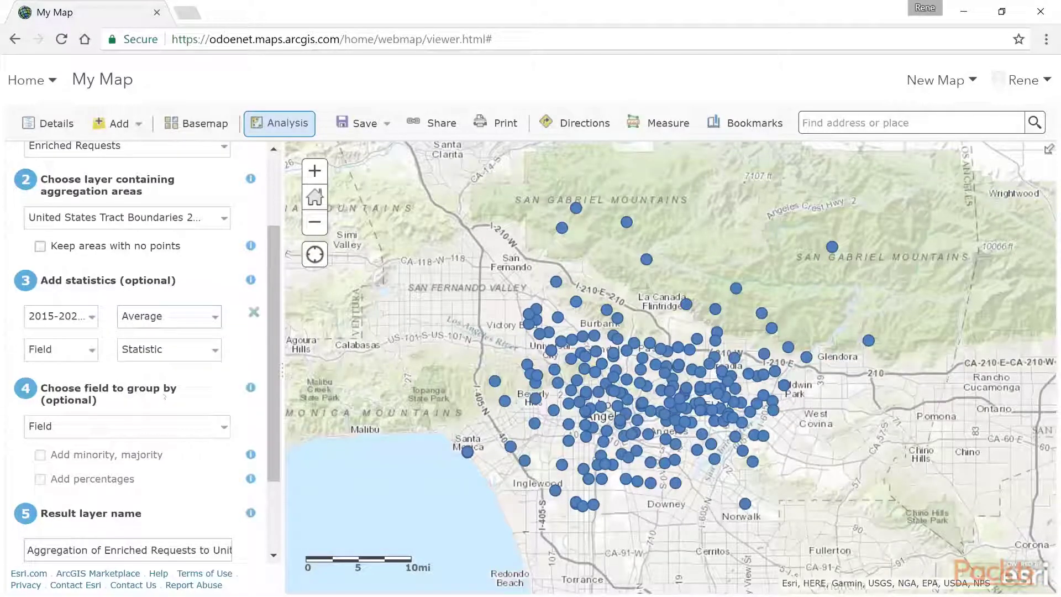
Replace "Enriched" with "Growth Rate" in the result layer name so it starts with "Aggregation of Growth Rate Requests".
{"action": "scroll", "coordinate": [255, 326], "scroll_direction": "down", "scroll_amount": 2}
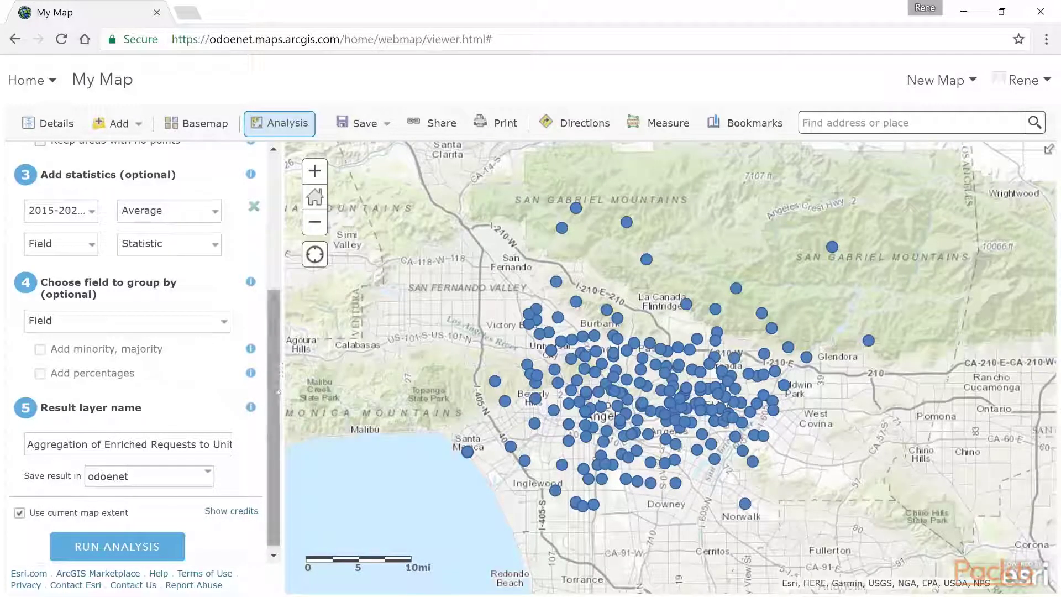
{"action": "scroll", "coordinate": [274, 415], "scroll_direction": "down", "scroll_amount": 1}
{"action": "mouse_move", "coordinate": [104, 440]}
{"action": "left_mouse_down"}
{"action": "mouse_move", "coordinate": [210, 440]}
{"action": "mouse_move", "coordinate": [25, 440]}
{"action": "mouse_move", "coordinate": [154, 440]}
{"action": "mouse_move", "coordinate": [104, 440]}
{"action": "left_mouse_up"}
{"action": "left_click", "coordinate": [152, 440]}
{"action": "type", "text": "Growth Rate"}
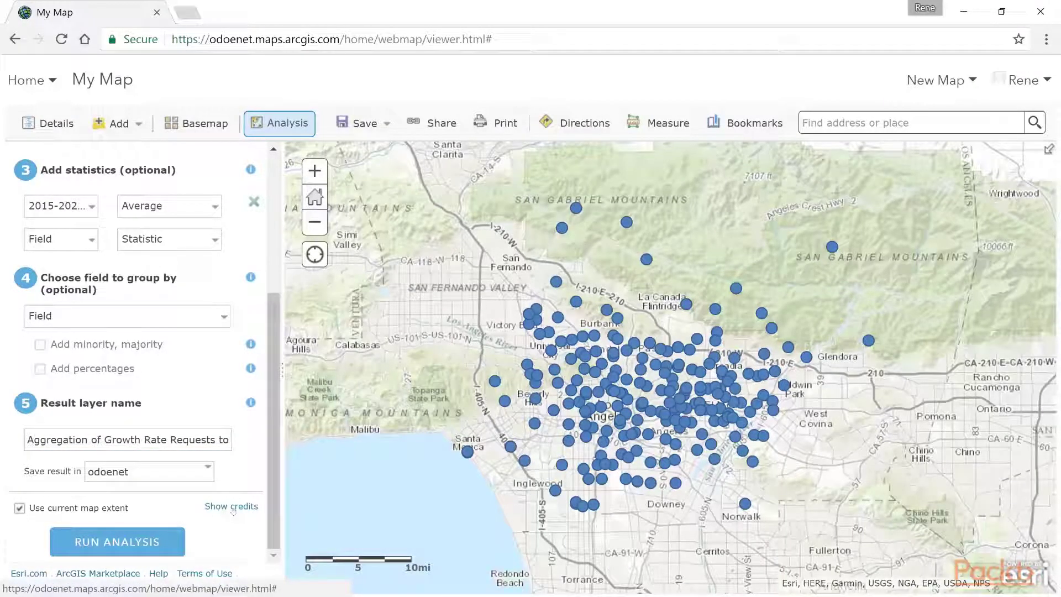
Check the credit usage of the Aggregate Points analysis and run it.
{"action": "left_click", "coordinate": [232, 507]}
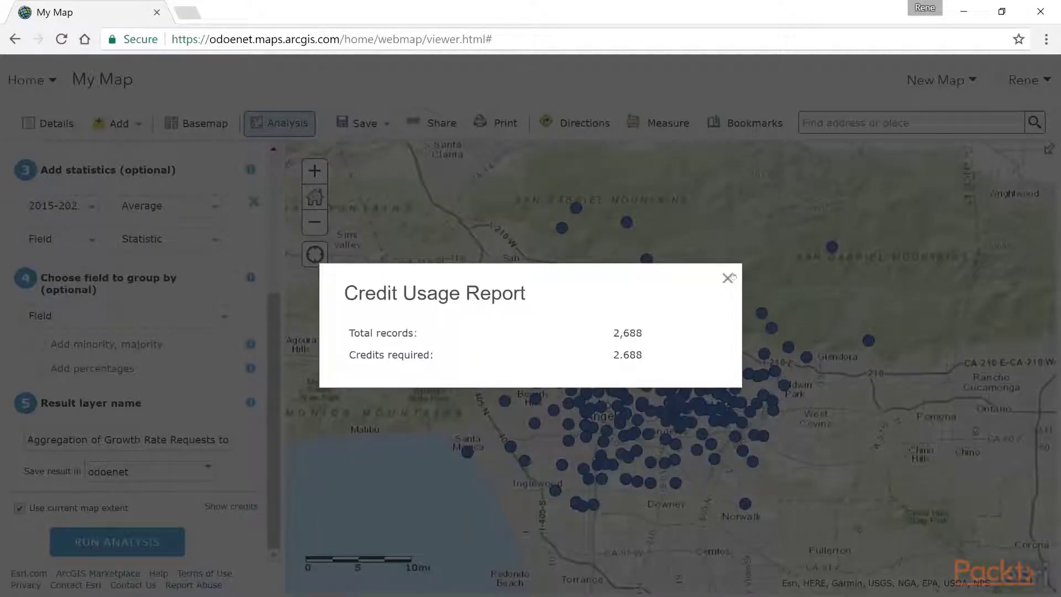
{"action": "left_click", "coordinate": [727, 278]}
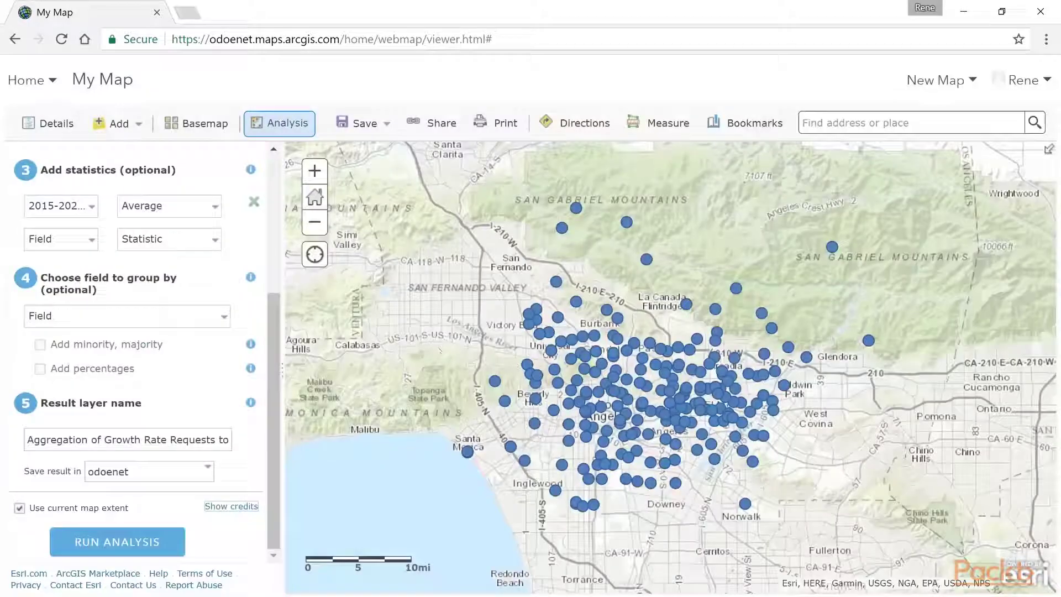
{"action": "left_click", "coordinate": [138, 542]}
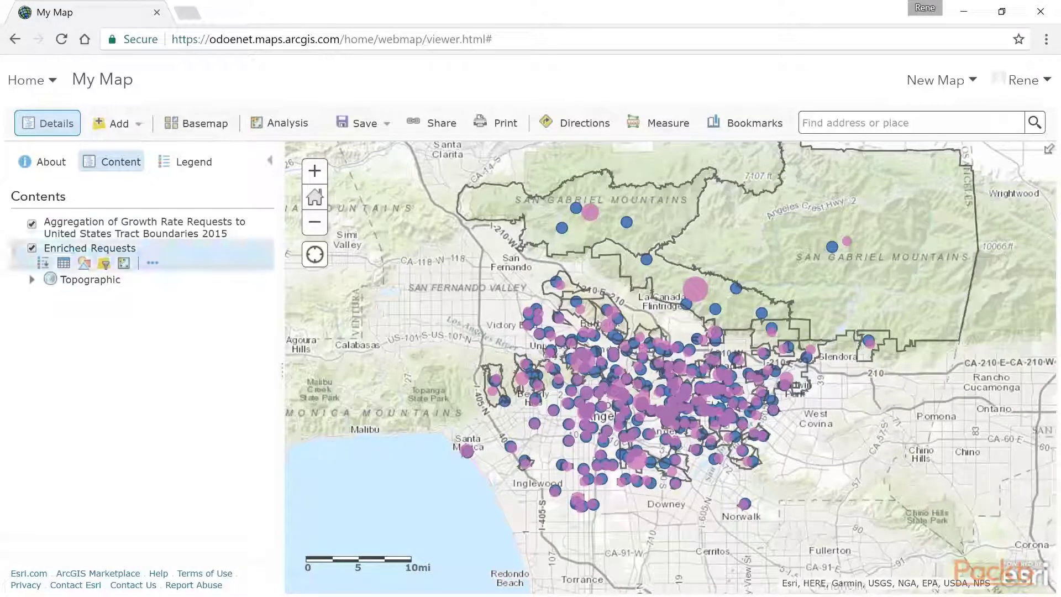
Hide the Enriched Requests layer and view the summary of the aggregated census tract just north of La Canada Flintridge.
{"action": "left_click", "coordinate": [31, 247]}
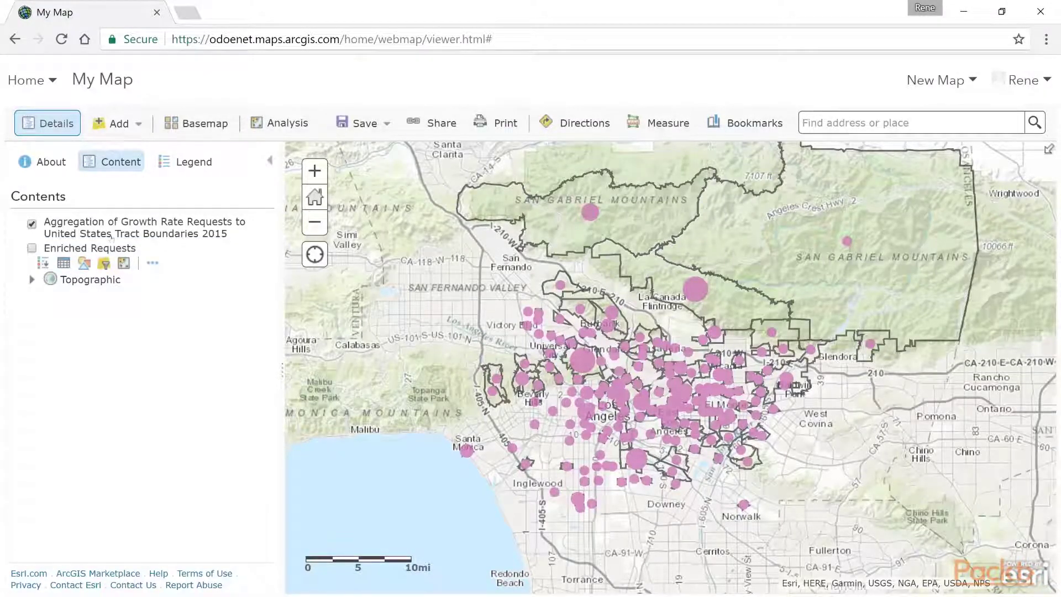
{"action": "scroll", "coordinate": [669, 373], "scroll_direction": "up", "scroll_amount": 1}
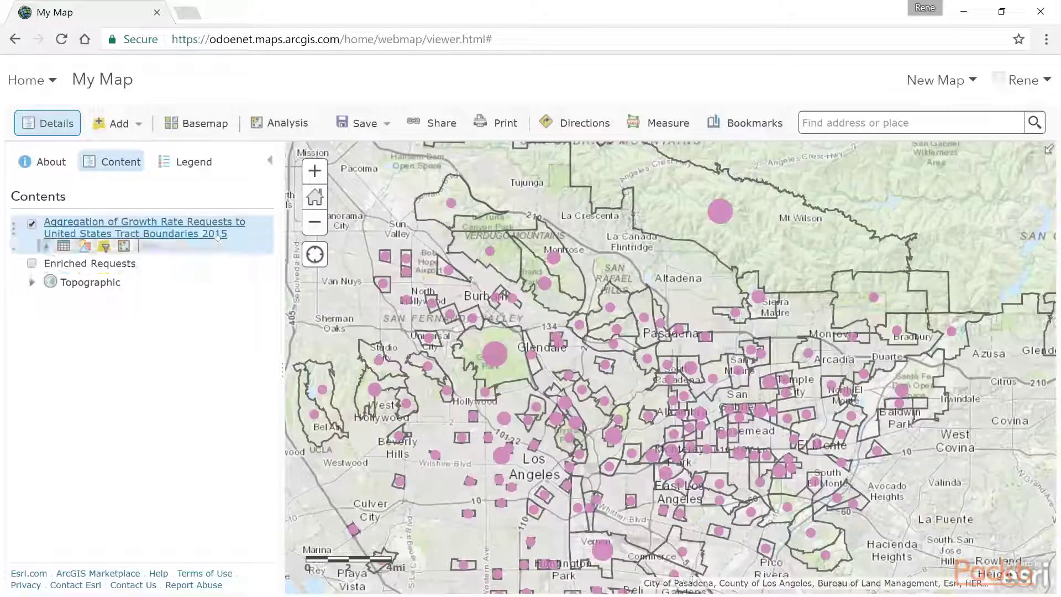
{"action": "left_click", "coordinate": [200, 237]}
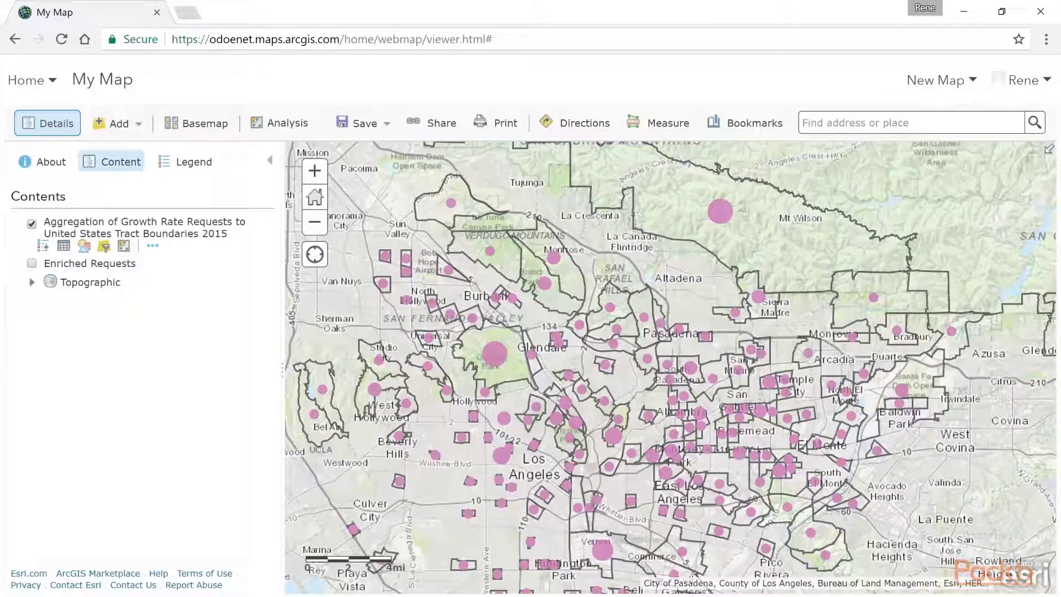
{"action": "left_click", "coordinate": [314, 222]}
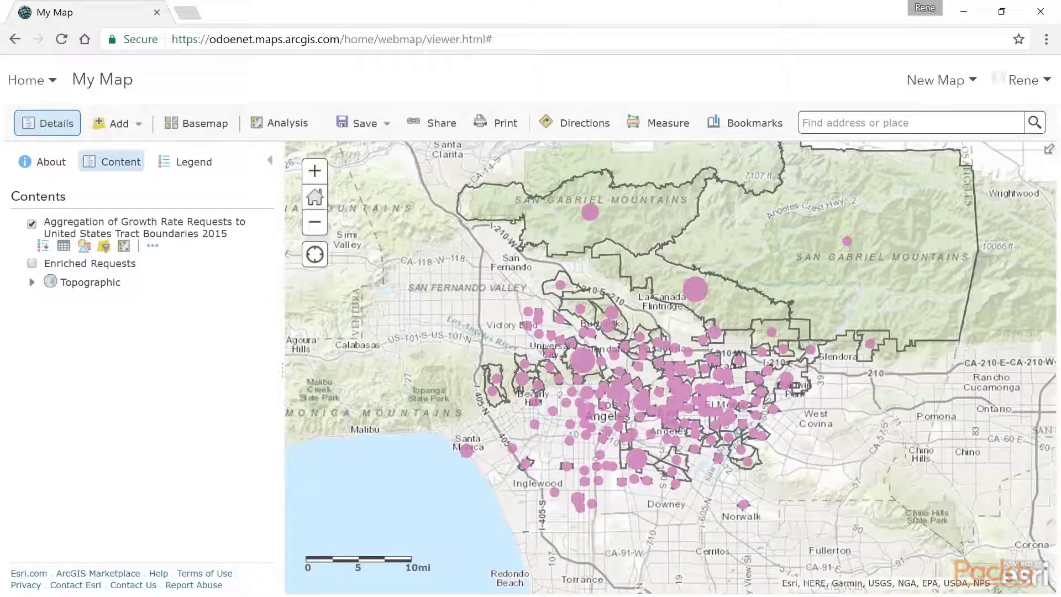
{"action": "left_click", "coordinate": [671, 281]}
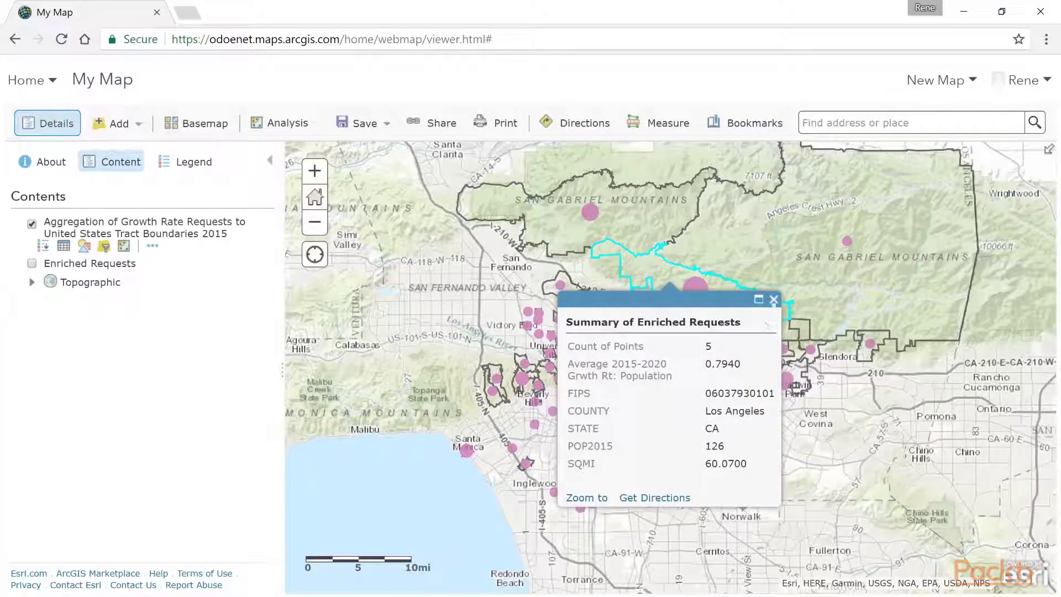
View the summaries of the large eastern San Gabriel Mountains tract and the northwestern tract north of San Fernando.
{"action": "left_click", "coordinate": [774, 300]}
{"action": "left_click", "coordinate": [828, 256]}
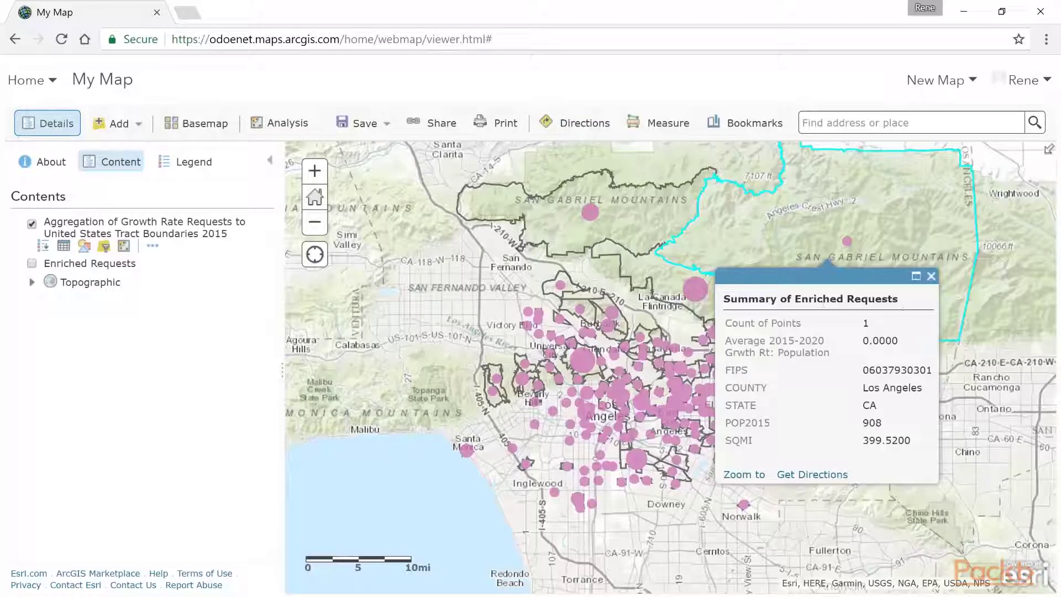
{"action": "left_click", "coordinate": [931, 277]}
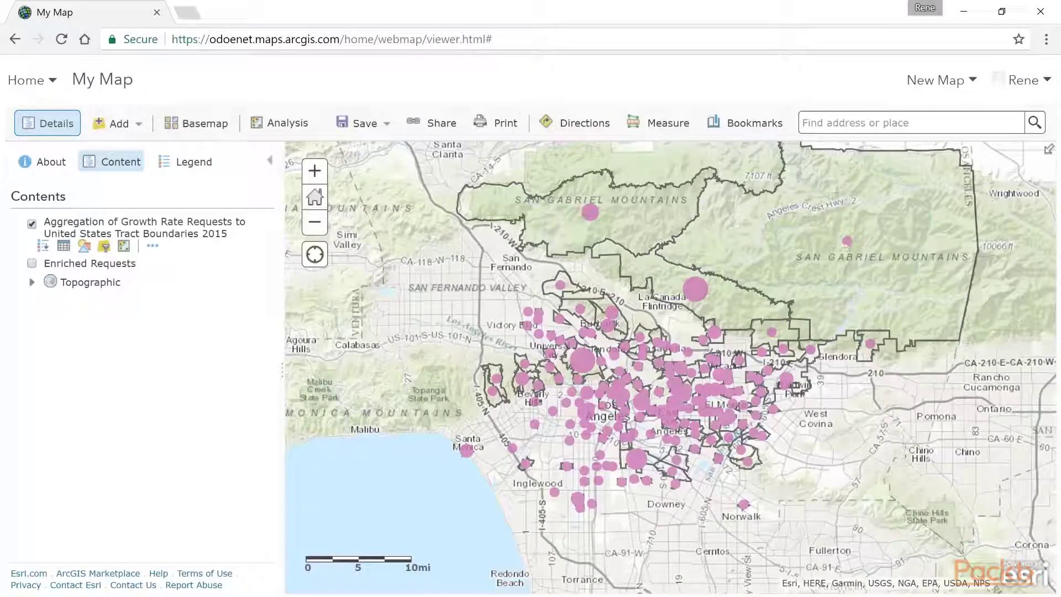
{"action": "left_click", "coordinate": [847, 242]}
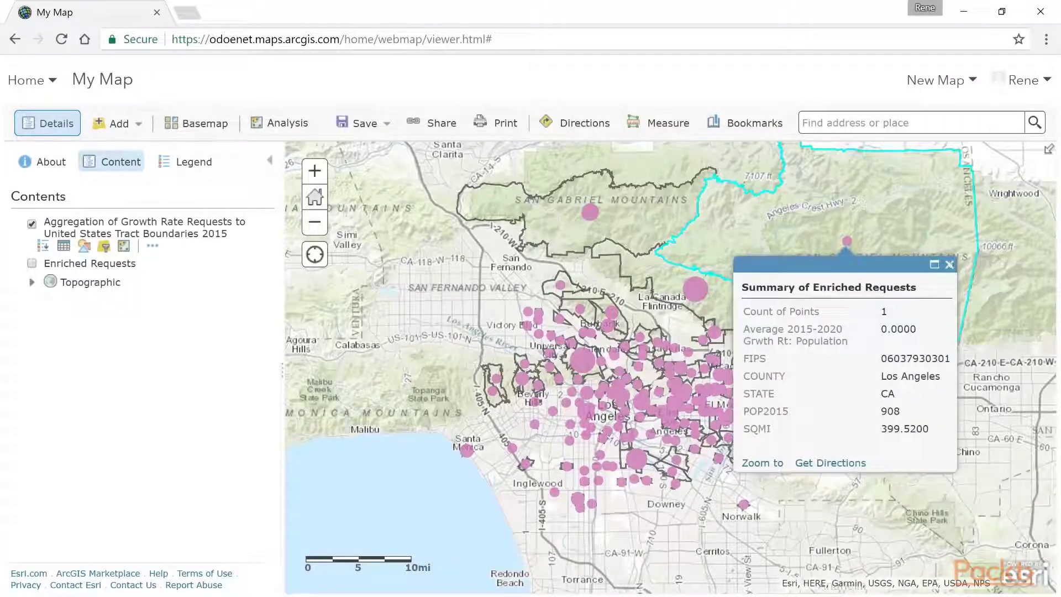
{"action": "left_click", "coordinate": [612, 221]}
{"action": "left_click", "coordinate": [620, 219]}
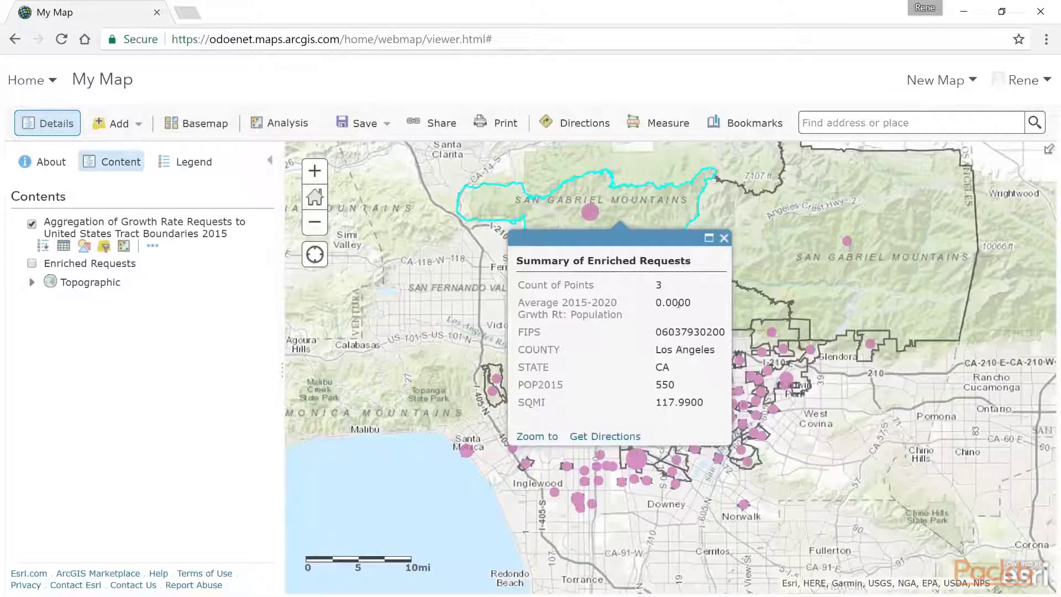
{"action": "left_click", "coordinate": [724, 239]}
View the aggregation summary of the Griffith Park tract west of Glendale.
{"action": "mouse_move", "coordinate": [552, 330]}
{"action": "left_mouse_down"}
{"action": "mouse_move", "coordinate": [587, 407]}
{"action": "mouse_move", "coordinate": [643, 406]}
{"action": "left_mouse_up"}
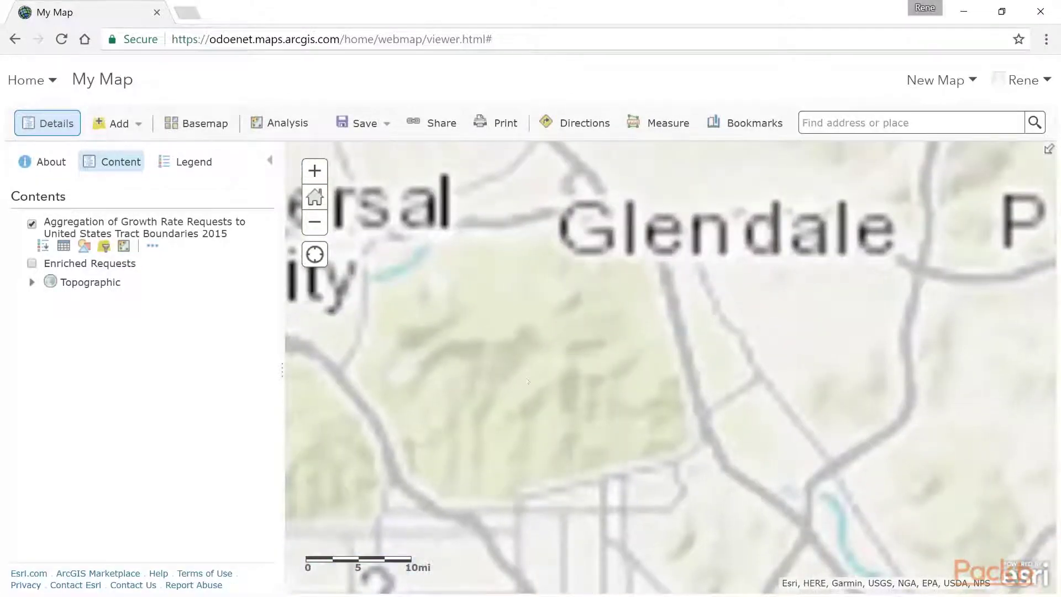
{"action": "left_click", "coordinate": [558, 324]}
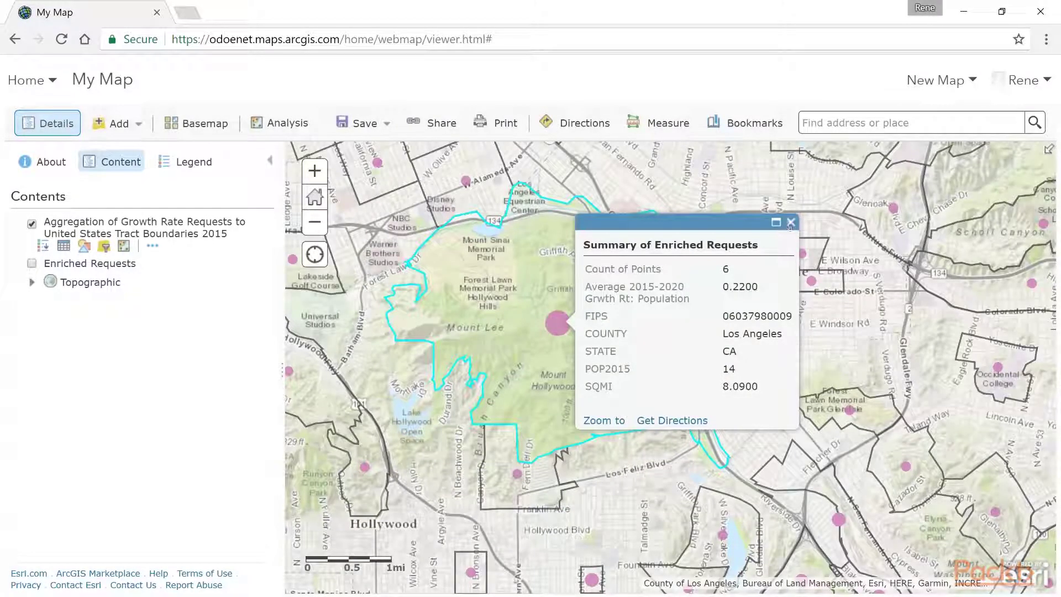
{"action": "left_click", "coordinate": [792, 221]}
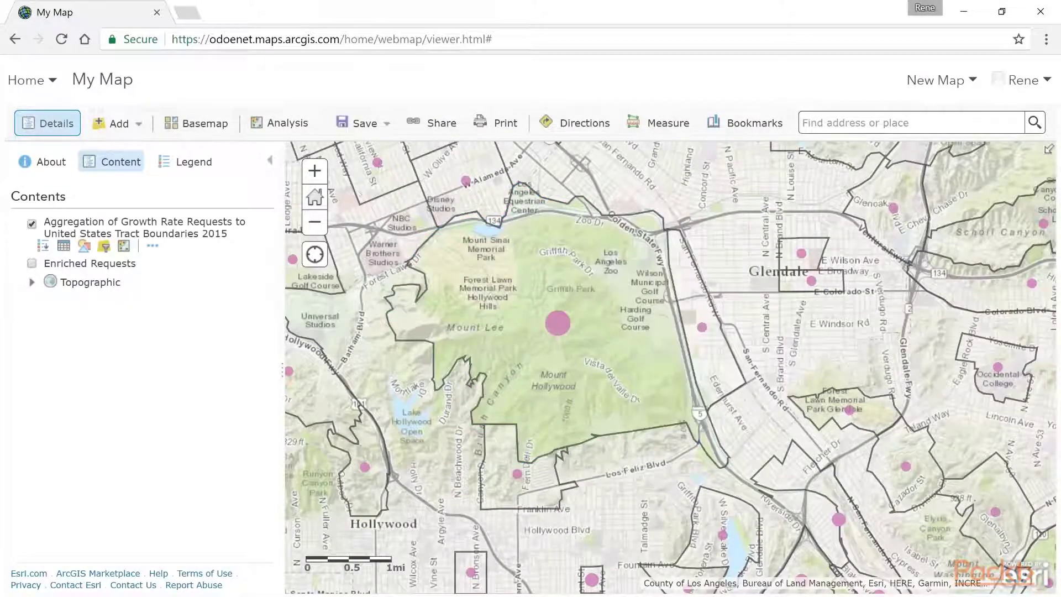
View the summary of the tract near Mt Wilson again to compare its average growth rate with Griffith Park's.
{"action": "left_click", "coordinate": [314, 222]}
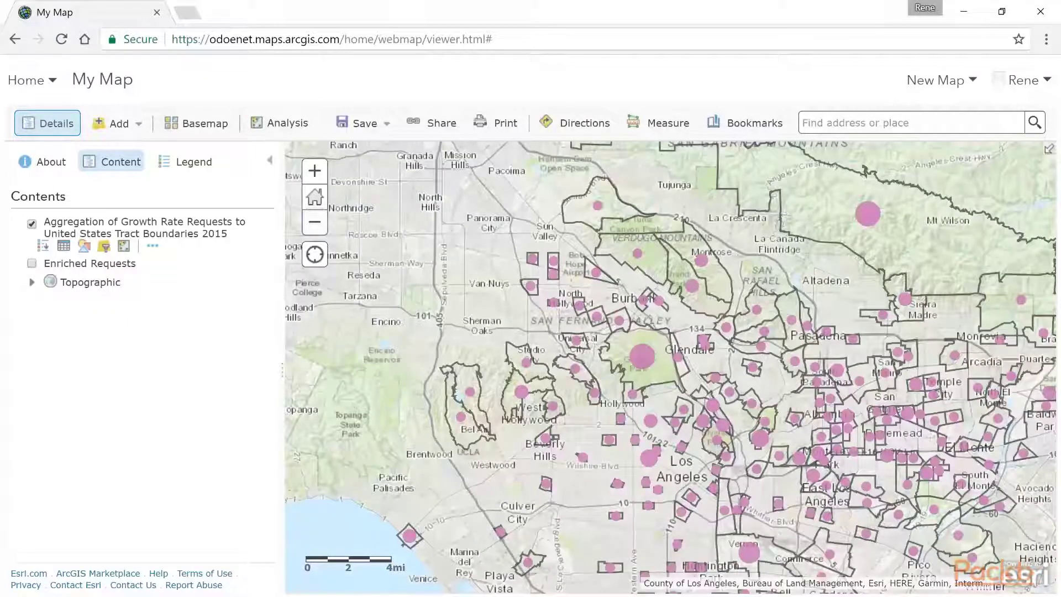
{"action": "left_click", "coordinate": [875, 217]}
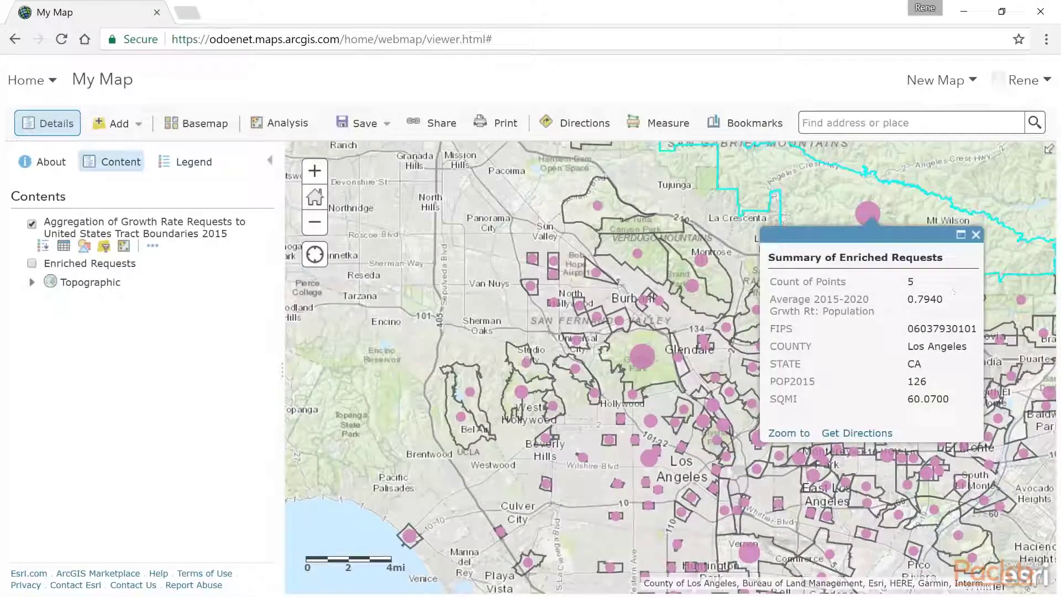
{"action": "left_click", "coordinate": [976, 234]}
Hide the Aggregation of Growth Rate Requests layer and show the Enriched Requests points across the Los Angeles area.
{"action": "left_click_drag", "start_coordinate": [878, 332], "coordinate": [804, 251]}
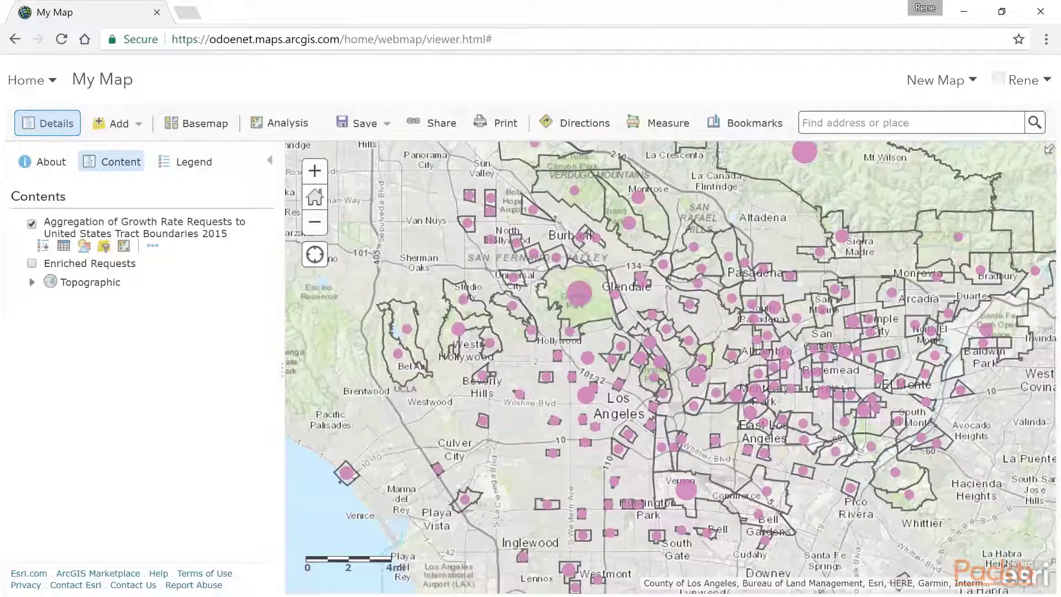
{"action": "left_click_drag", "start_coordinate": [696, 299], "coordinate": [663, 325]}
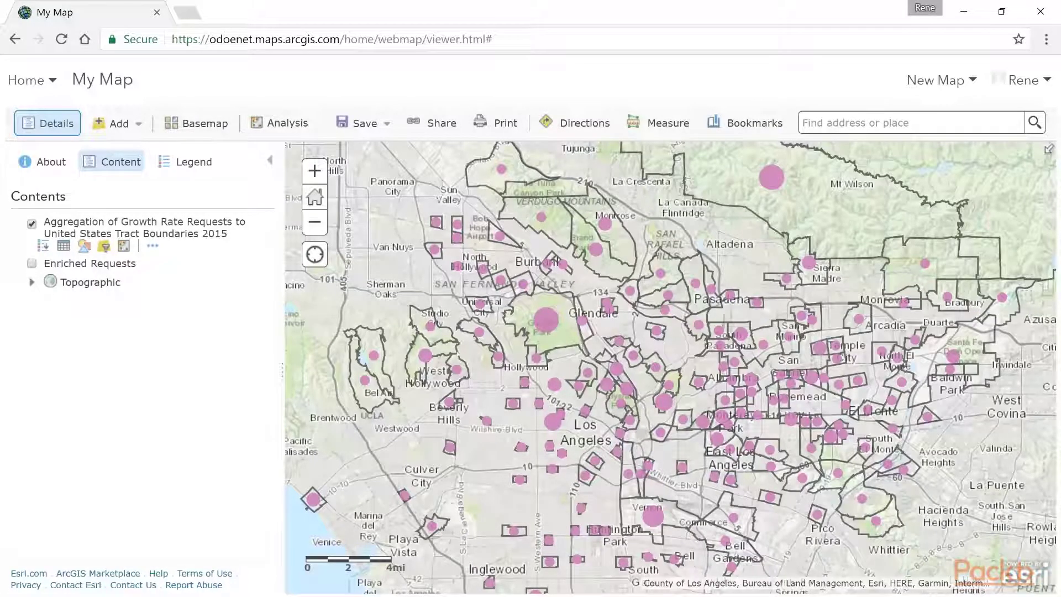
{"action": "left_click", "coordinate": [314, 222]}
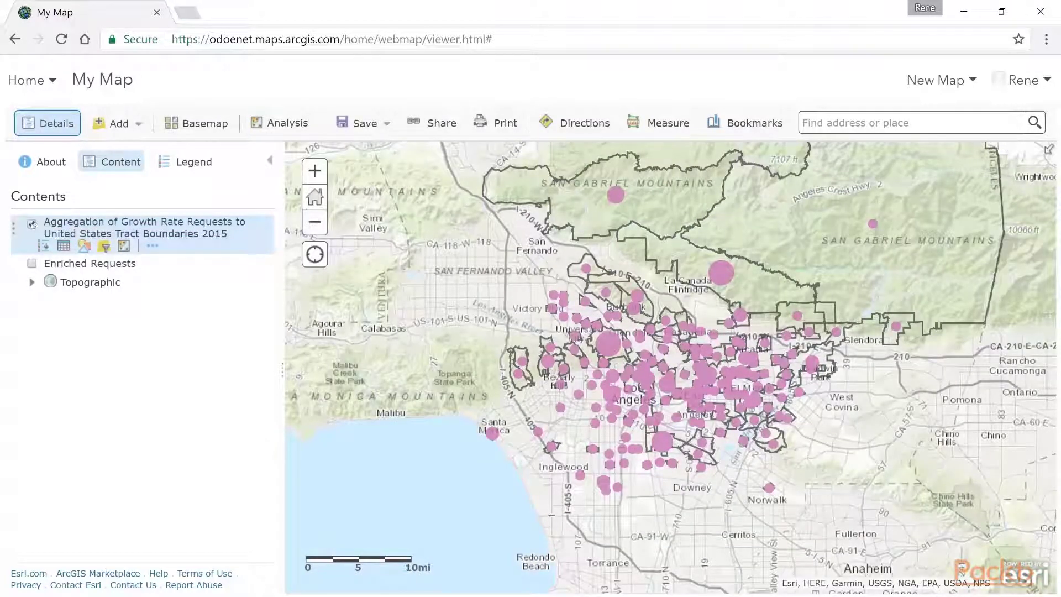
{"action": "left_click", "coordinate": [32, 224]}
{"action": "left_click", "coordinate": [31, 263]}
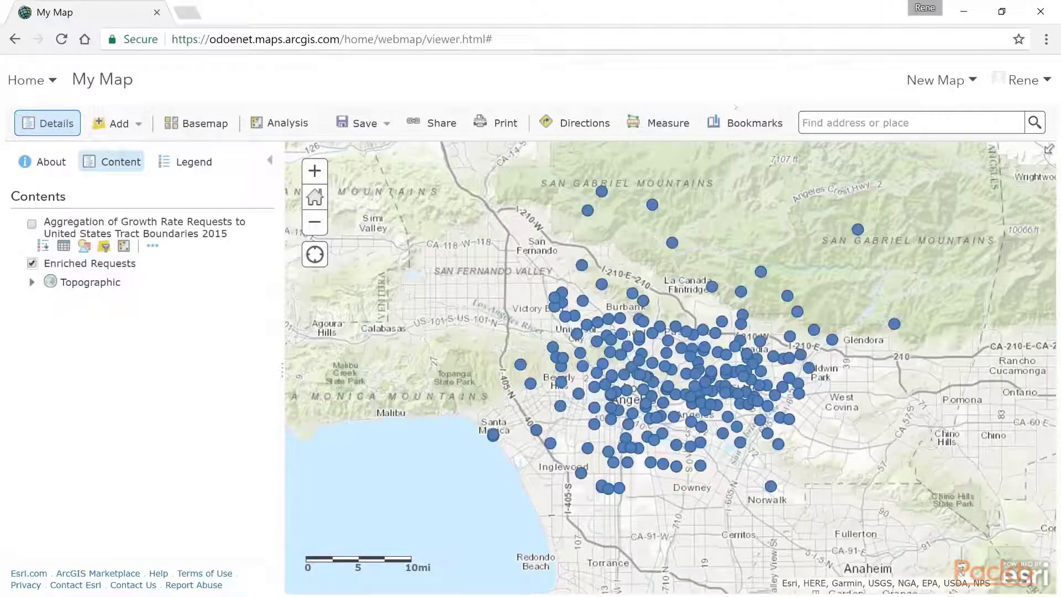
{"action": "left_click_drag", "start_coordinate": [953, 157], "coordinate": [386, 586]}
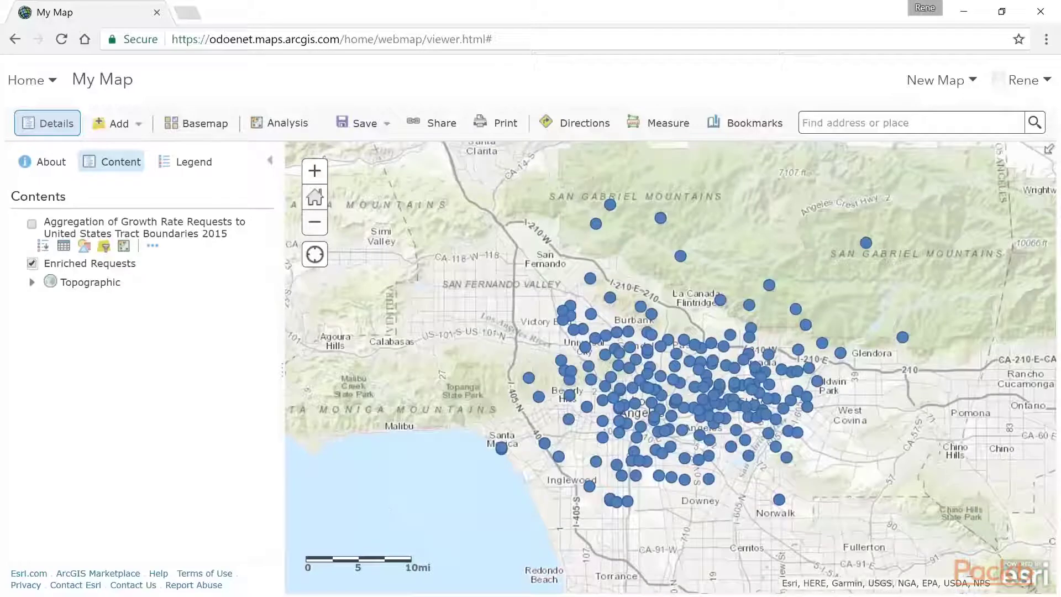
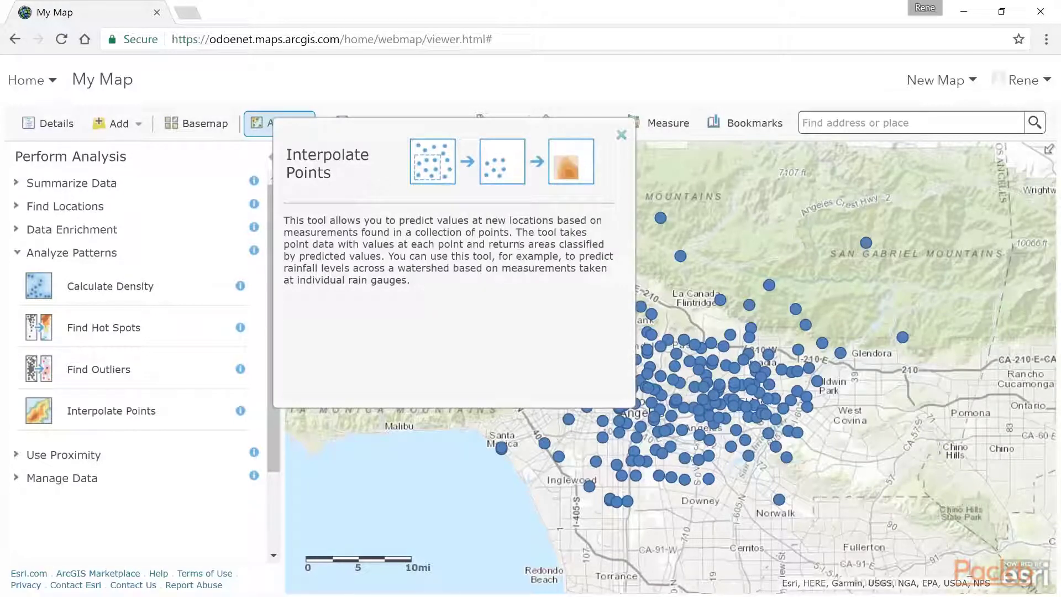
Set up the Interpolate Points analysis on Enriched Requests with 2015-2020 Grwth Rt: Population as the field to interpolate.
{"action": "left_click", "coordinate": [622, 134]}
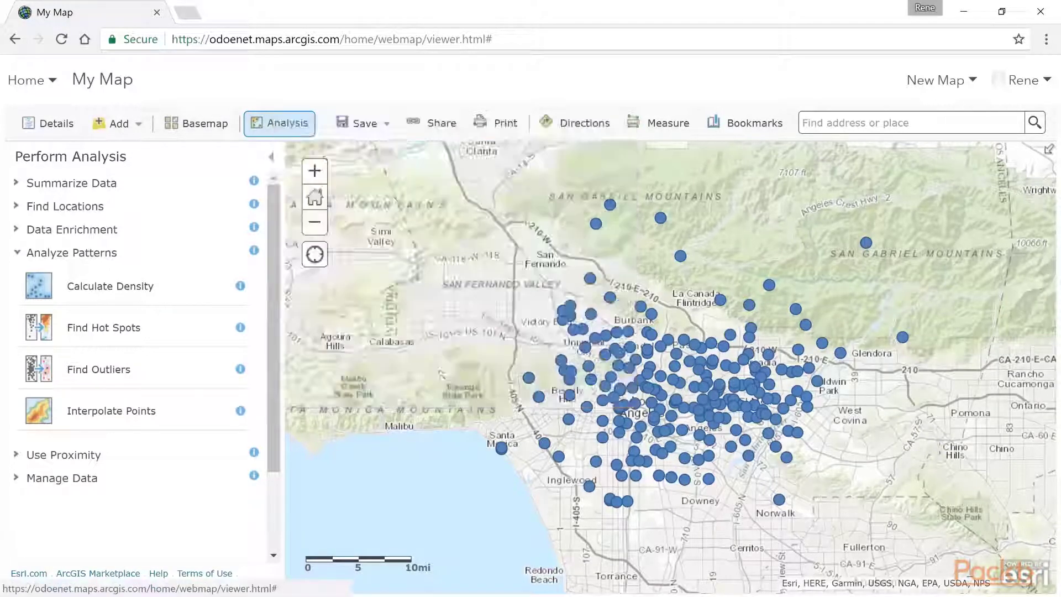
{"action": "left_click", "coordinate": [124, 412]}
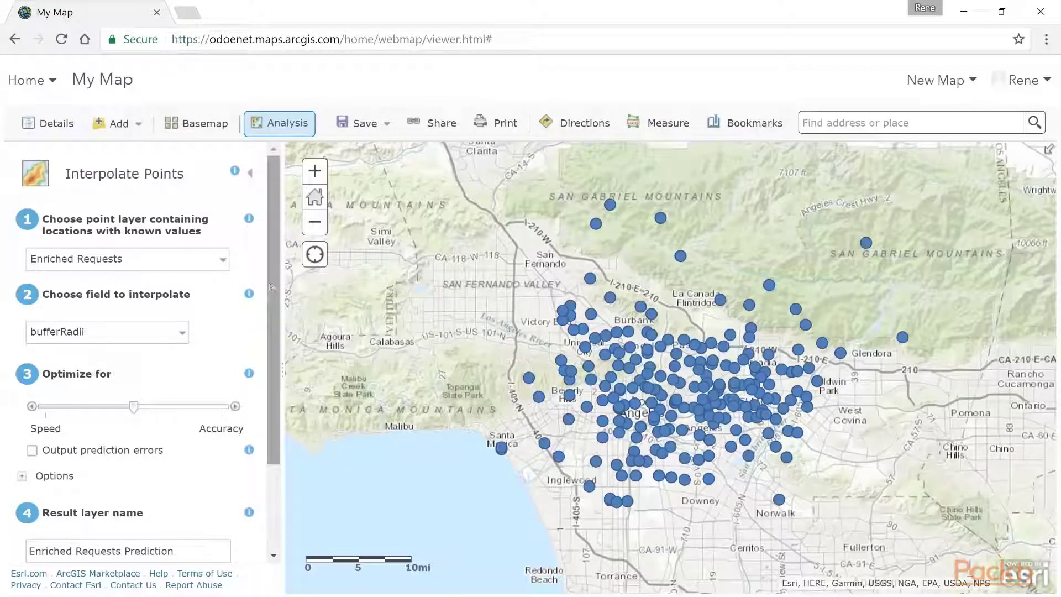
{"action": "scroll", "coordinate": [272, 292], "scroll_direction": "down", "scroll_amount": 2}
{"action": "scroll", "coordinate": [272, 292], "scroll_direction": "down", "scroll_amount": 3}
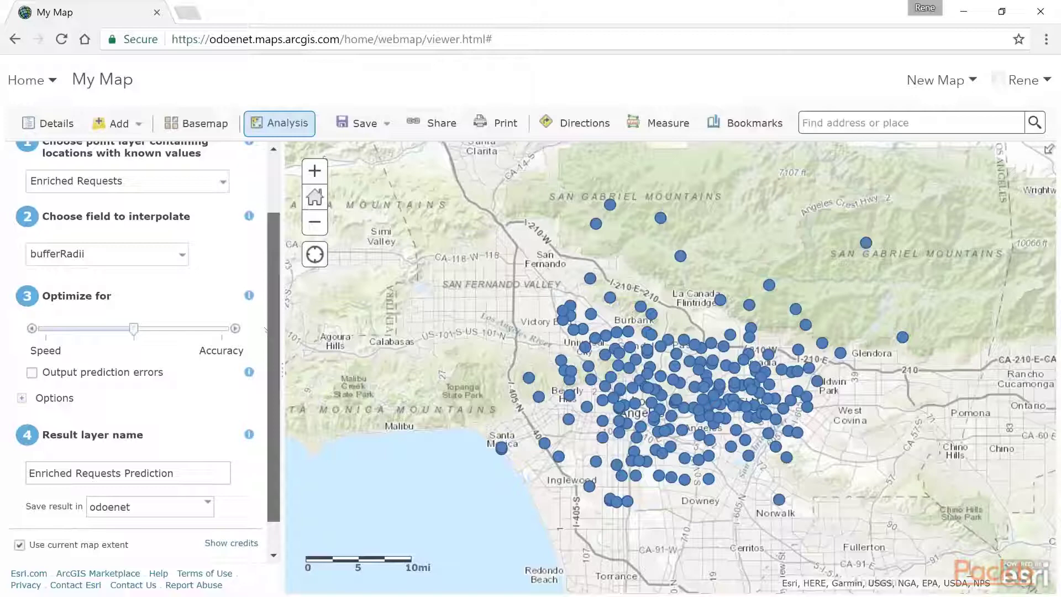
{"action": "left_click", "coordinate": [145, 255]}
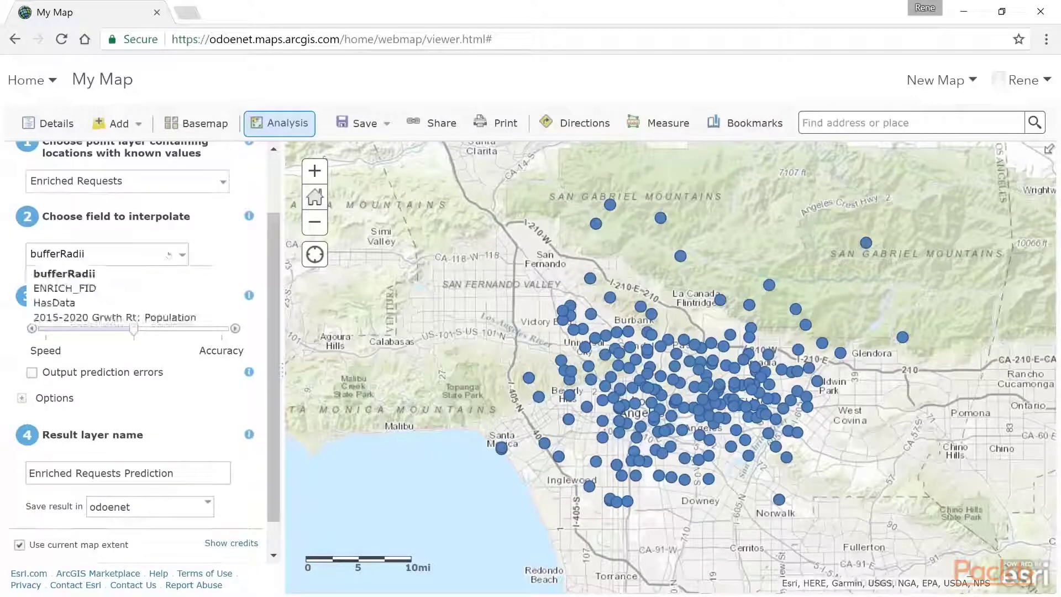
{"action": "left_click", "coordinate": [148, 318]}
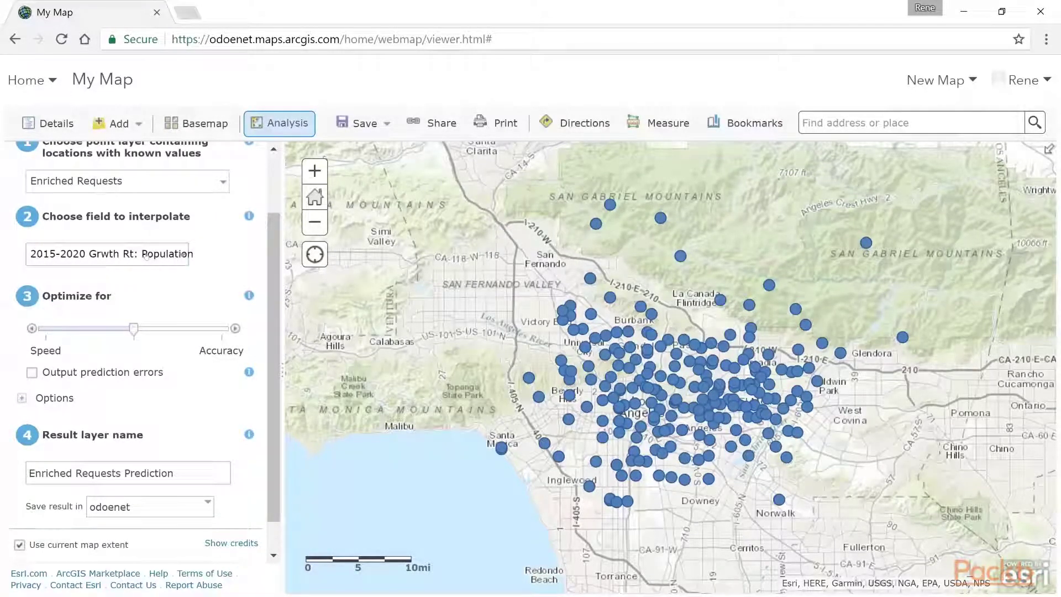
Name the result layer "Interpolation Requests Prediction".
{"action": "left_click_drag", "start_coordinate": [275, 396], "coordinate": [270, 414]}
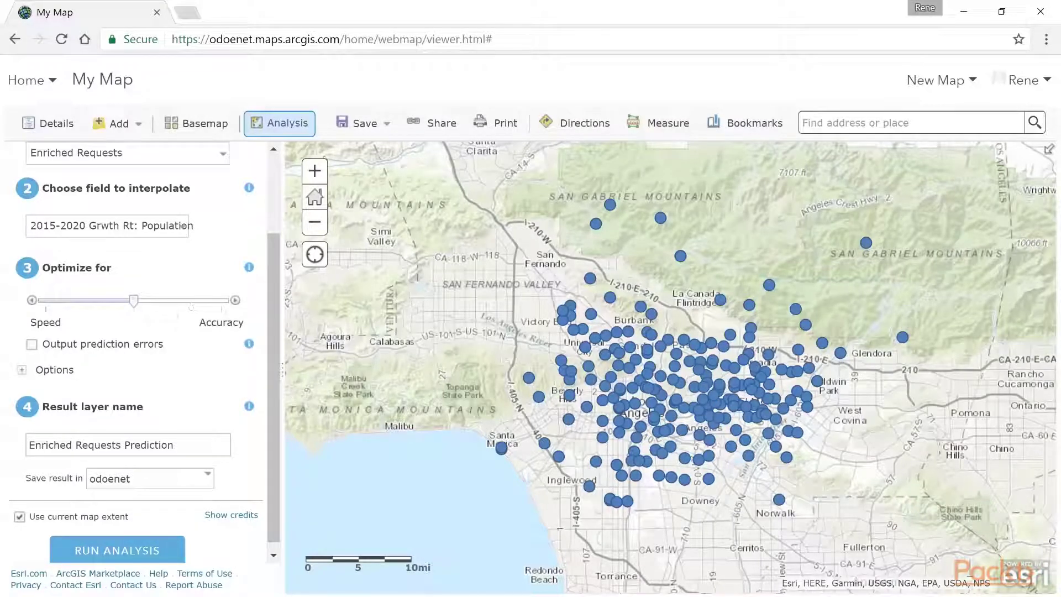
{"action": "left_click", "coordinate": [75, 446]}
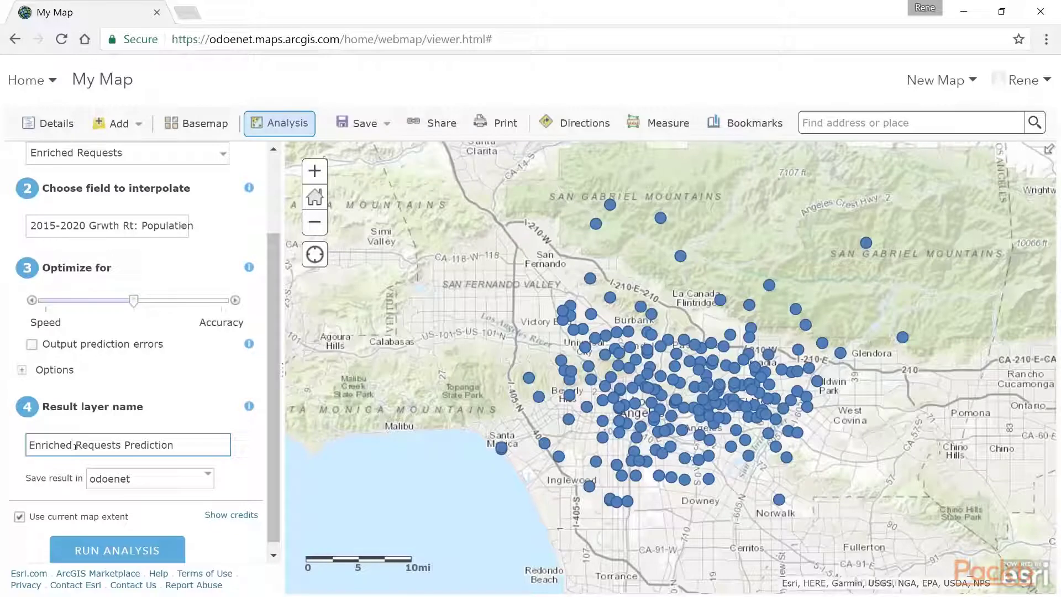
{"action": "left_click_drag", "start_coordinate": [73, 445], "coordinate": [14, 449]}
{"action": "type", "text": "Interpolation"}
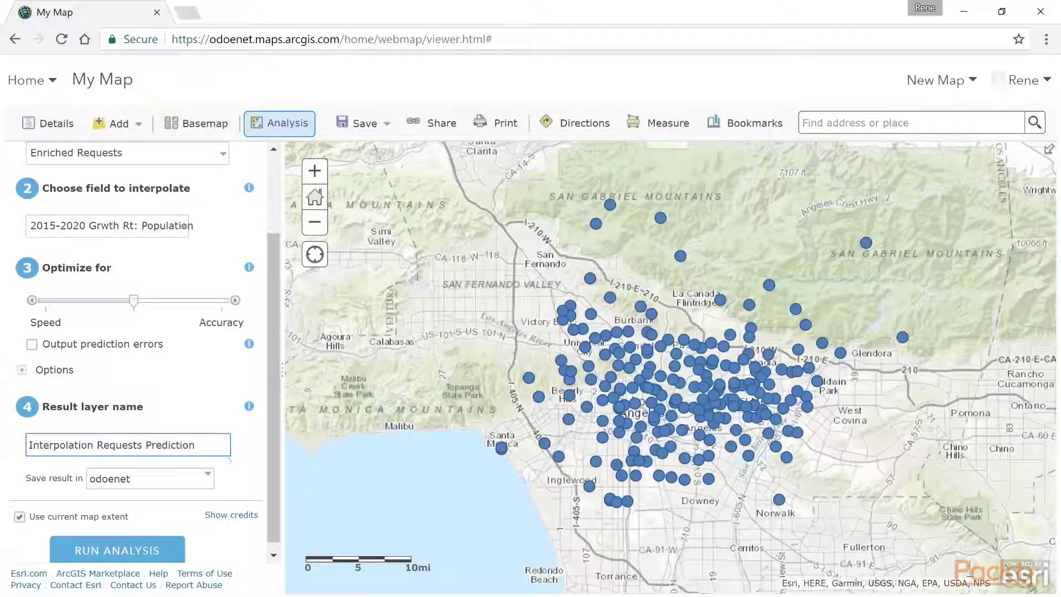
Check the credit usage of the Interpolate Points analysis and run it.
{"action": "scroll", "coordinate": [275, 441], "scroll_direction": "down", "scroll_amount": 1}
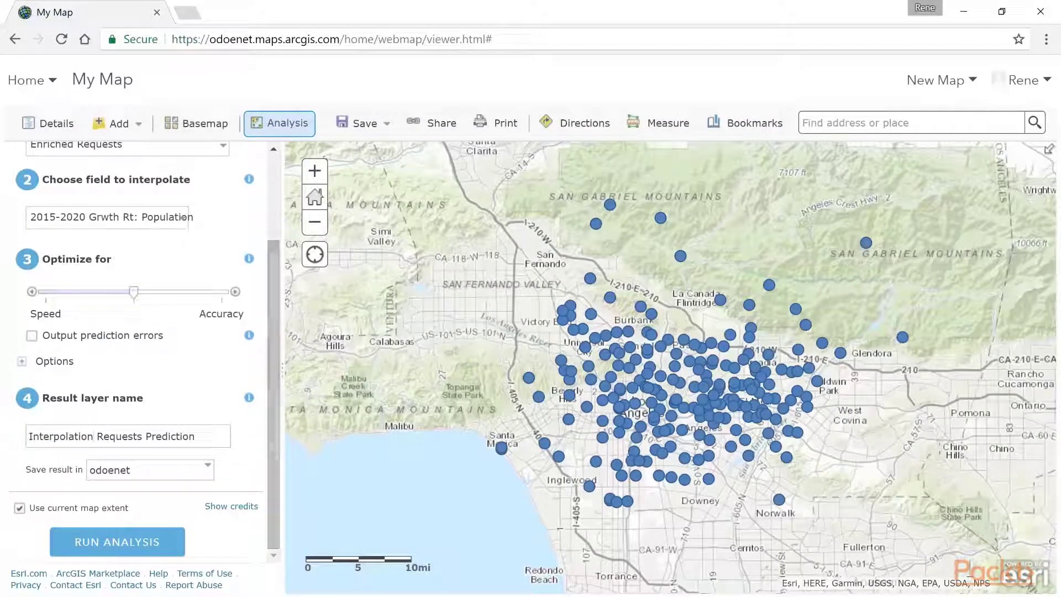
{"action": "left_click", "coordinate": [228, 507]}
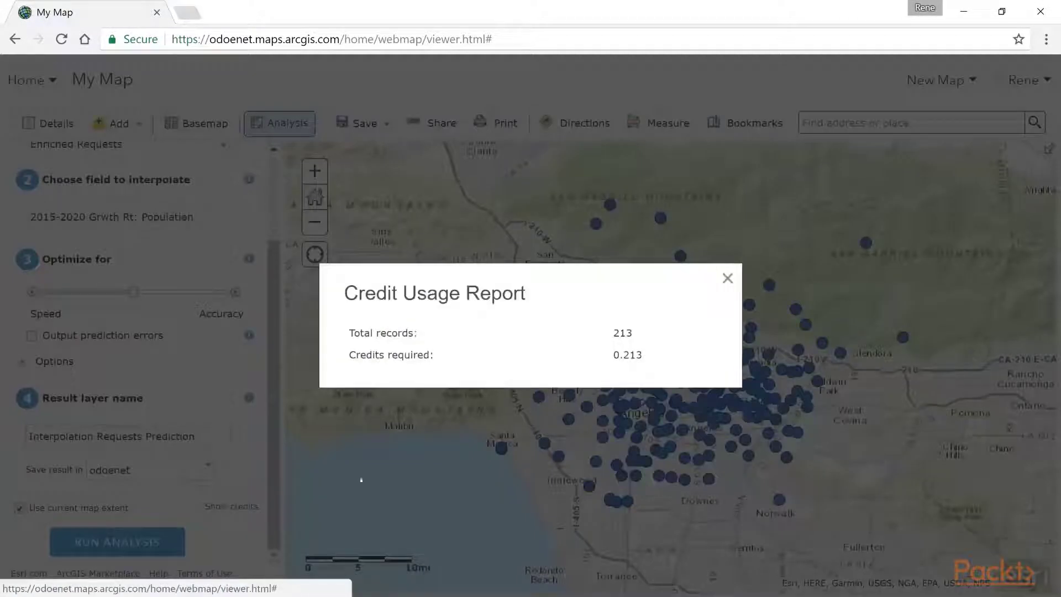
{"action": "left_click", "coordinate": [728, 278]}
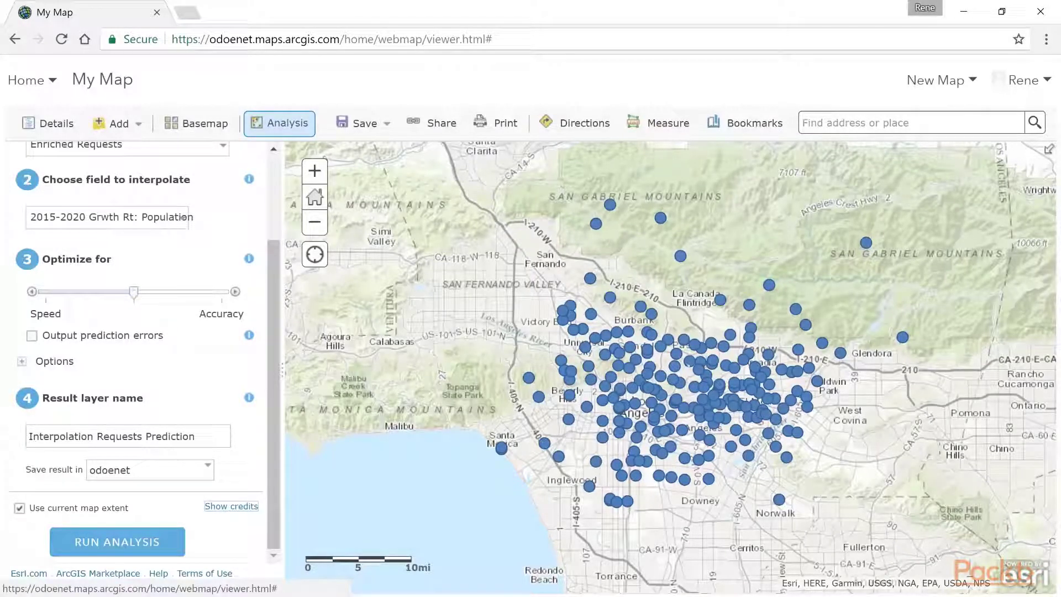
{"action": "left_click", "coordinate": [162, 539]}
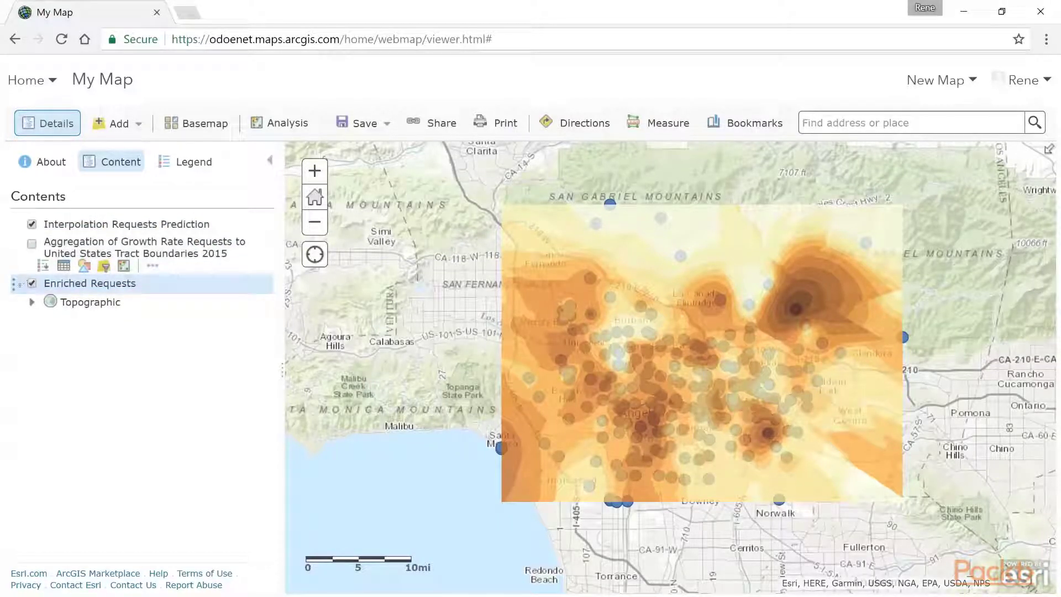
Move the Enriched Requests layer above Interpolation Requests Prediction and hide its points.
{"action": "left_click_drag", "start_coordinate": [13, 283], "coordinate": [20, 223]}
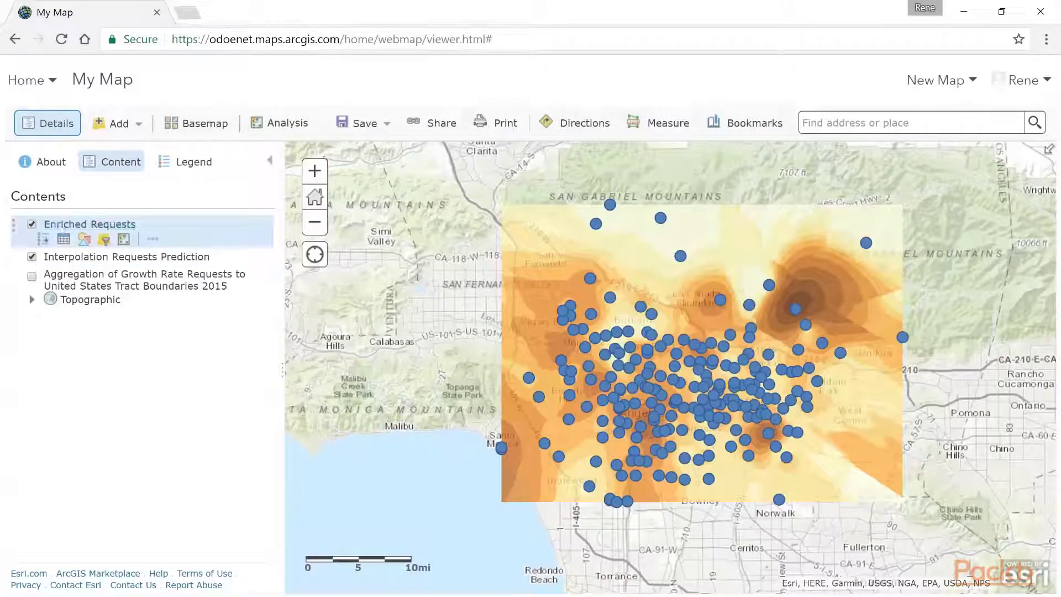
{"action": "left_click", "coordinate": [32, 224]}
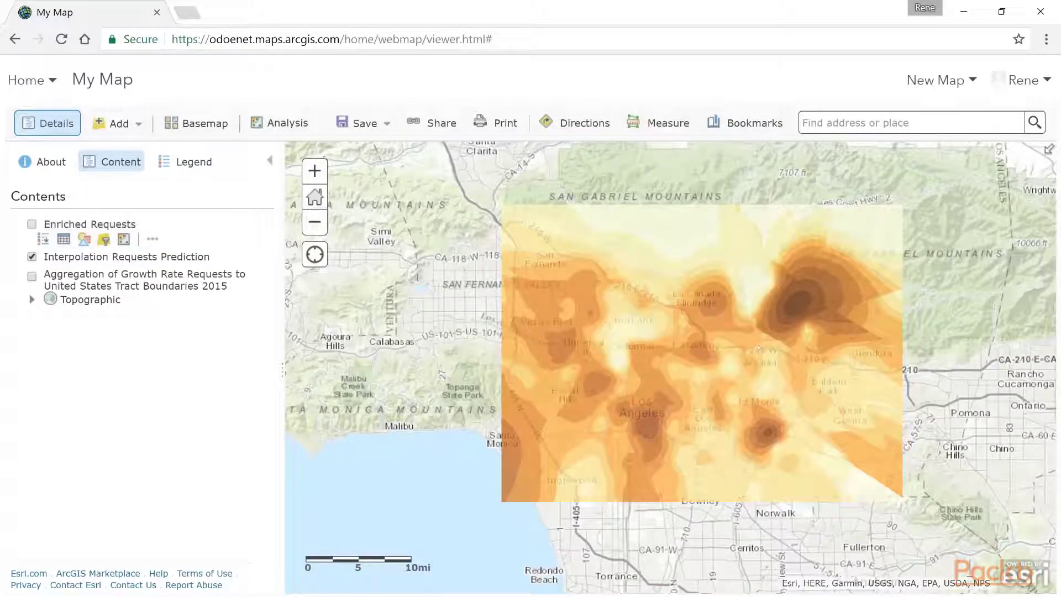